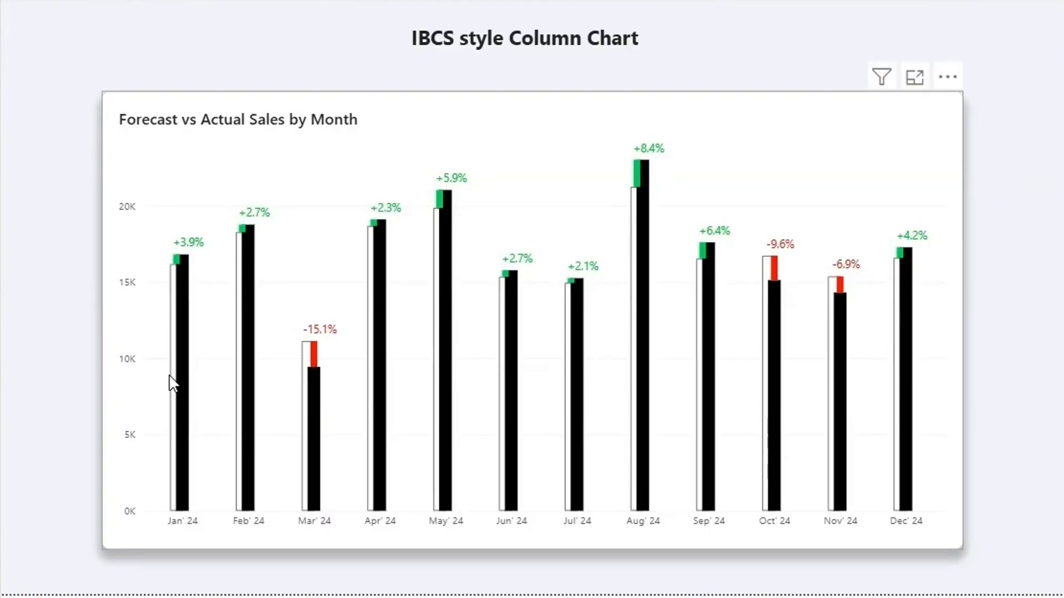
- Preview the finished IBCS chart on Page 1, then move to the blank Page 2
{"action": "mouse_move", "coordinate": [191, 318]}
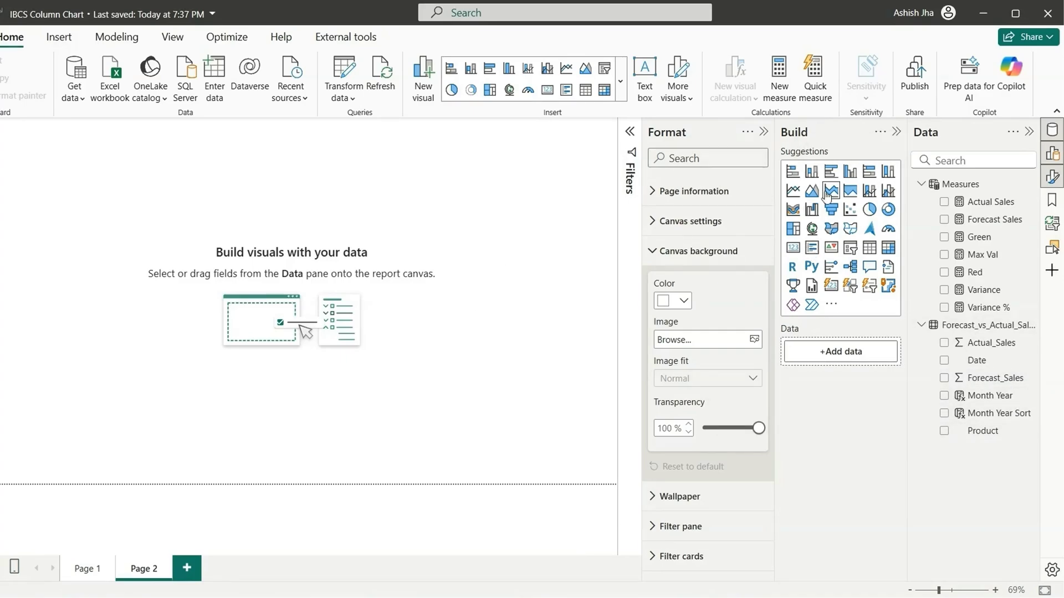
- Insert a clustered column chart with Month Year on the X-axis and Forecast Sales and Actual Sales as values
{"action": "left_click", "coordinate": [850, 172]}
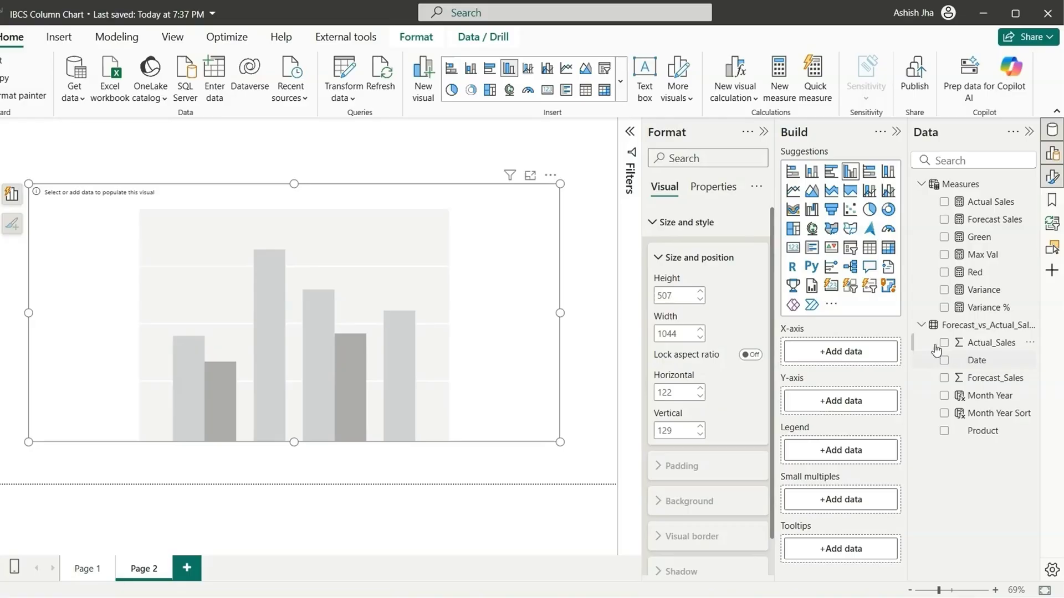
{"action": "left_click", "coordinate": [945, 397]}
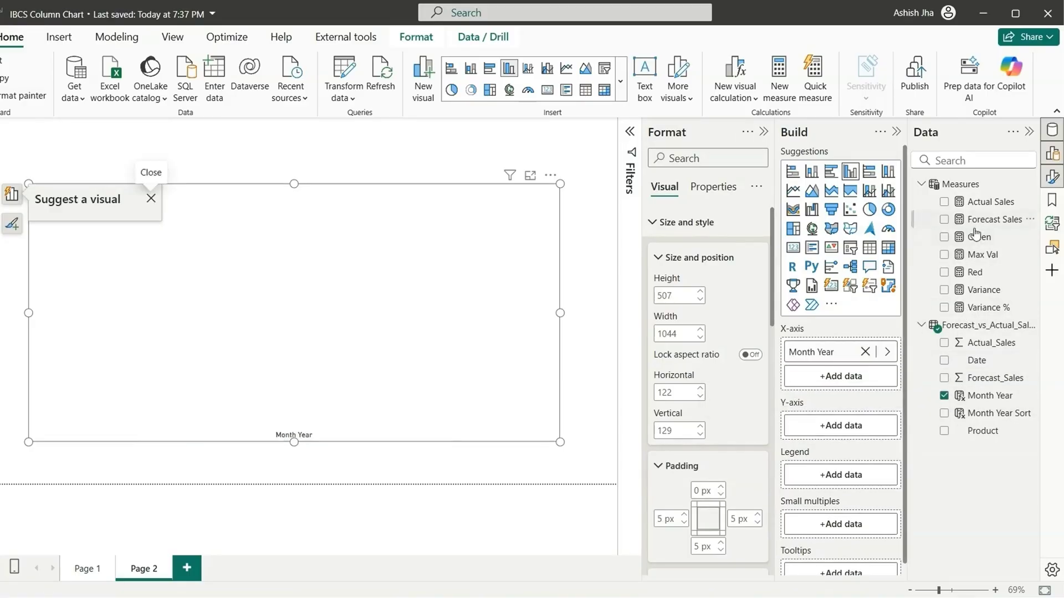
{"action": "left_click", "coordinate": [944, 220]}
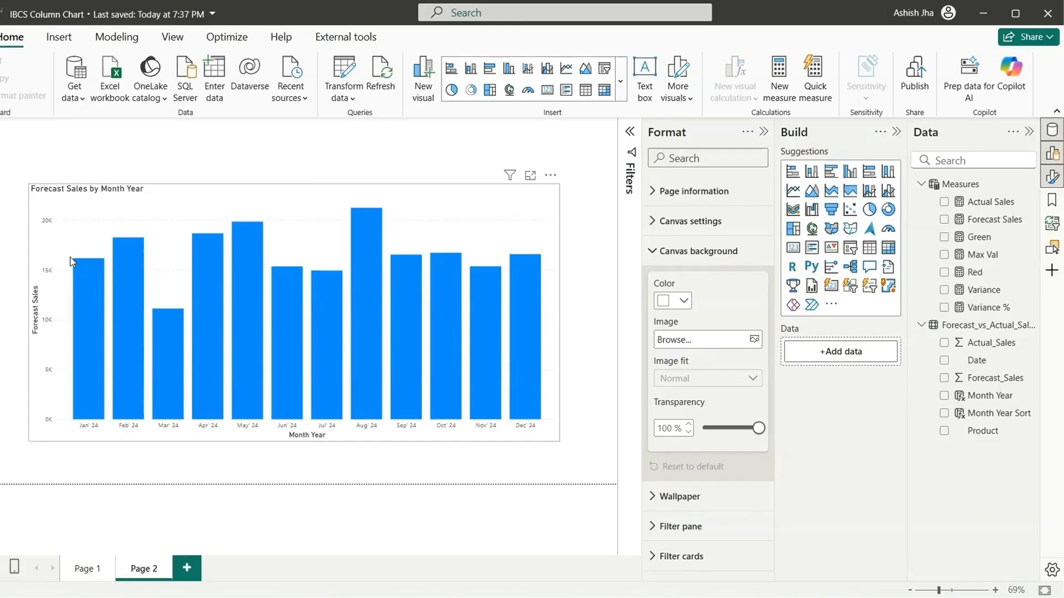
{"action": "left_click", "coordinate": [489, 239]}
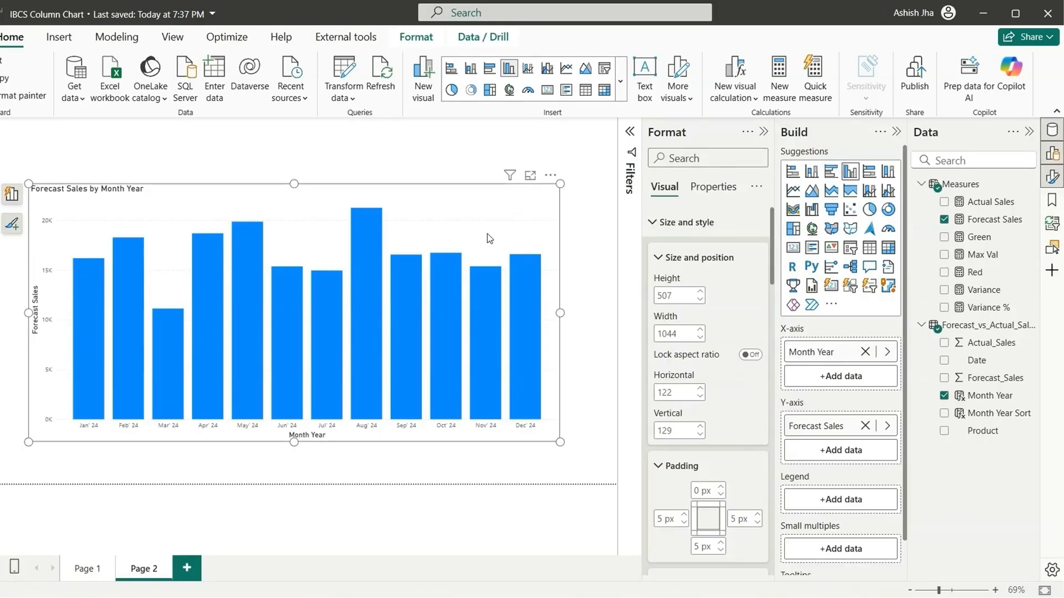
{"action": "left_click", "coordinate": [944, 202]}
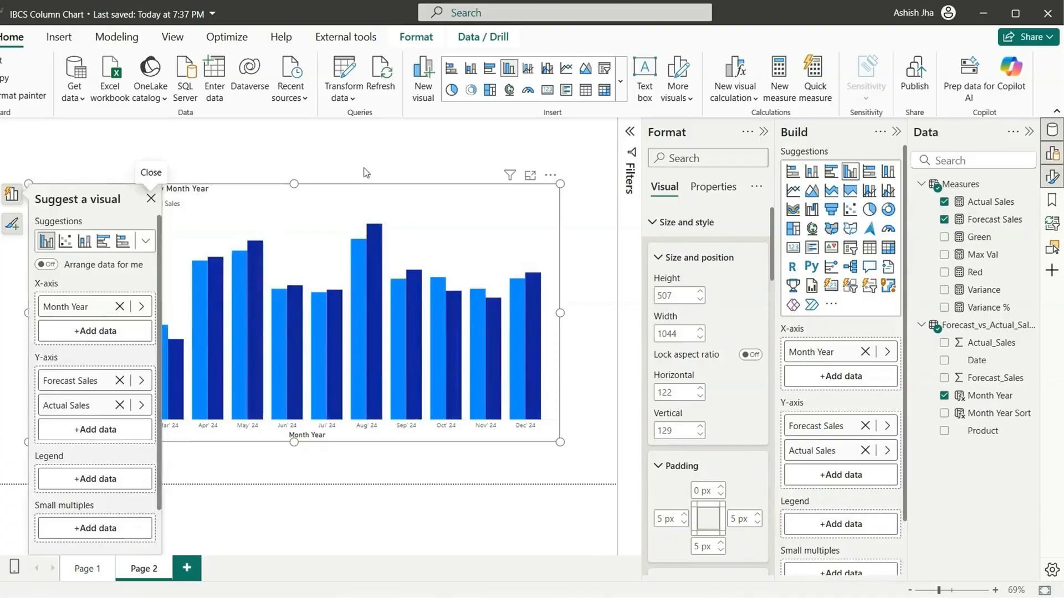
{"action": "left_click", "coordinate": [589, 272]}
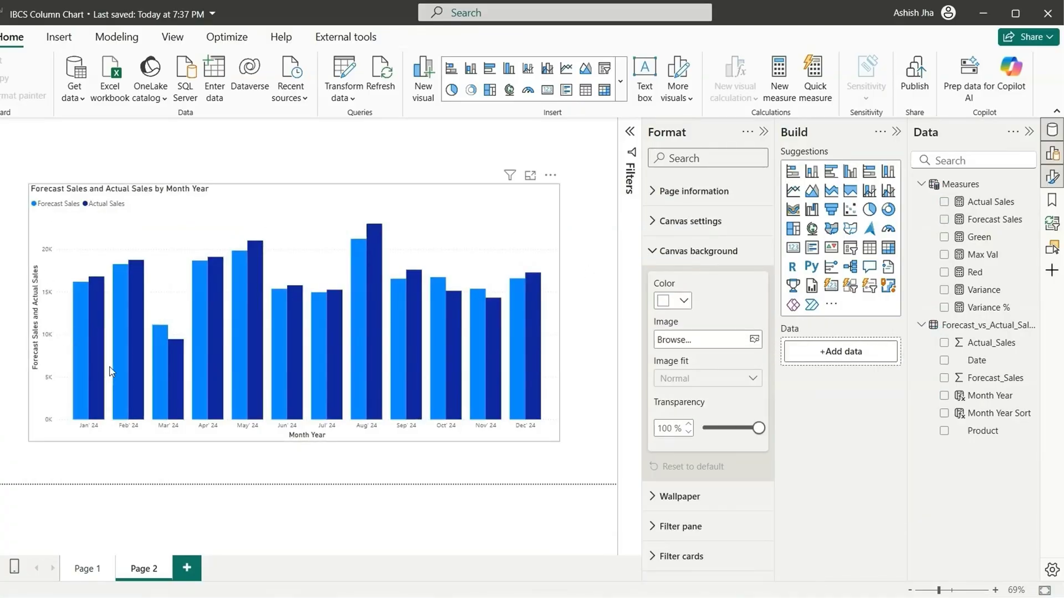
{"action": "left_click", "coordinate": [472, 224]}
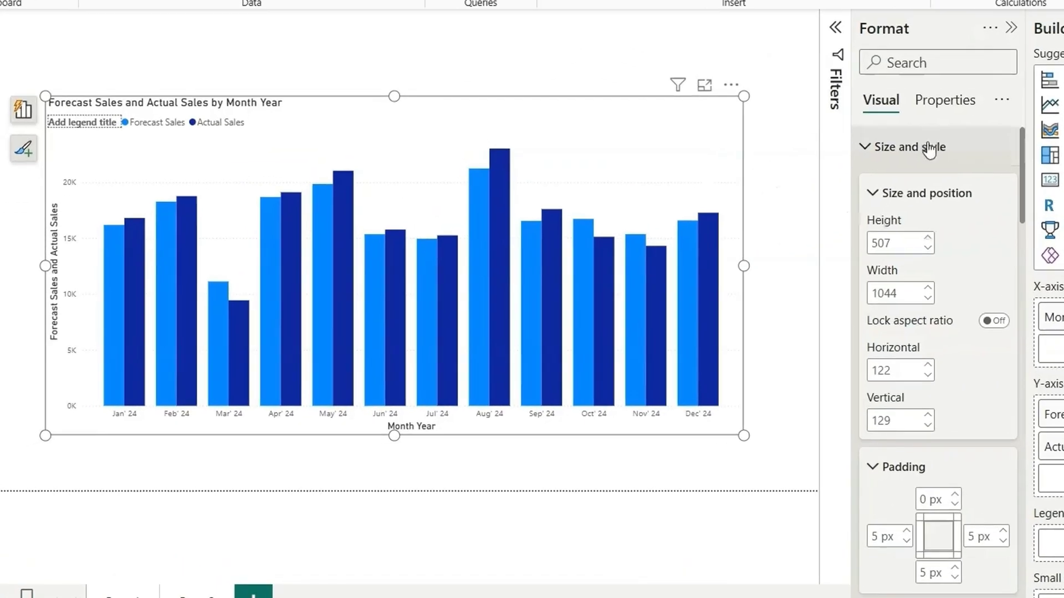
- Turn on a visual border with 10 px rounded corners and a bottom shadow
{"action": "scroll", "coordinate": [728, 332], "scroll_direction": "down", "scroll_amount": 5}
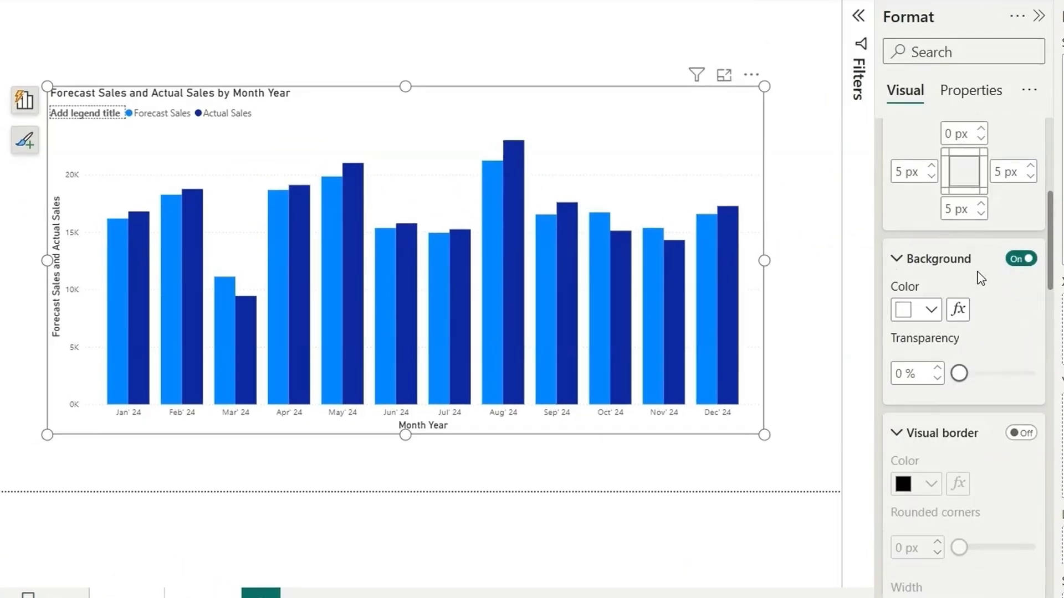
{"action": "scroll", "coordinate": [983, 282], "scroll_direction": "down", "scroll_amount": 3}
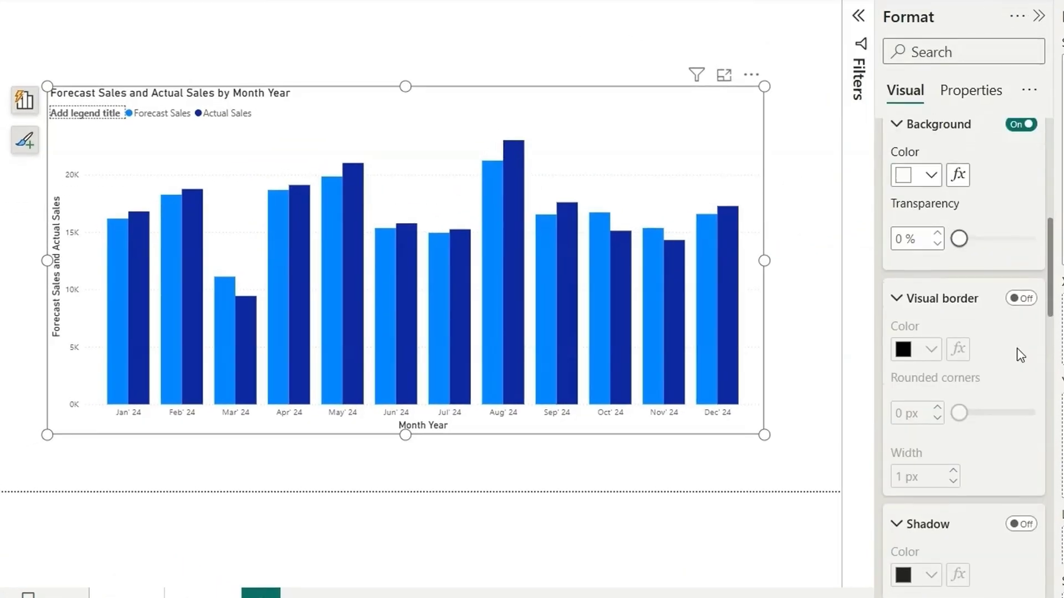
{"action": "left_click", "coordinate": [1018, 301]}
{"action": "scroll", "coordinate": [989, 307], "scroll_direction": "down", "scroll_amount": 3}
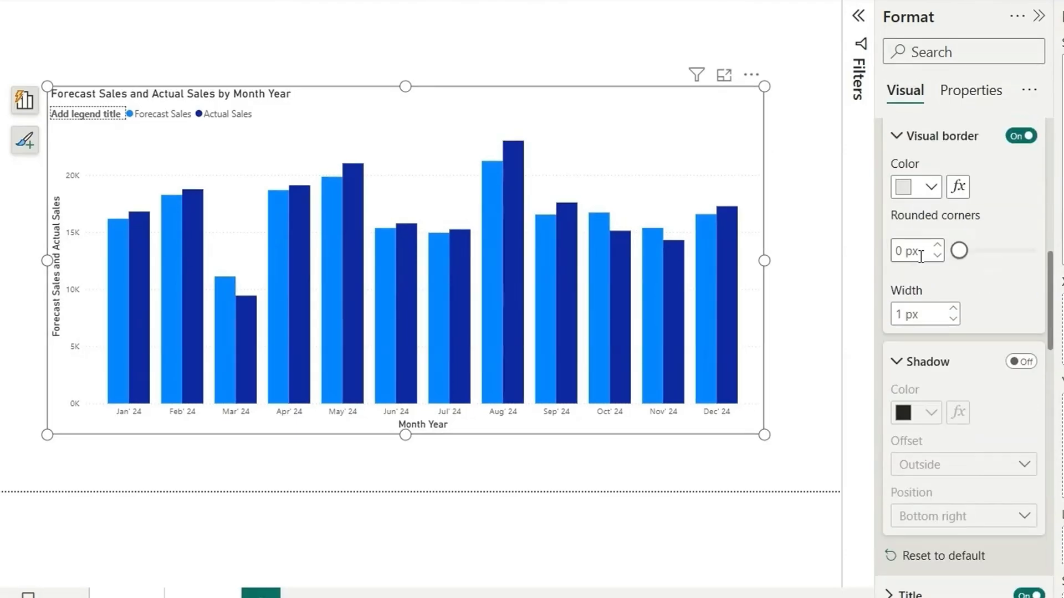
{"action": "type", "text": "10"}
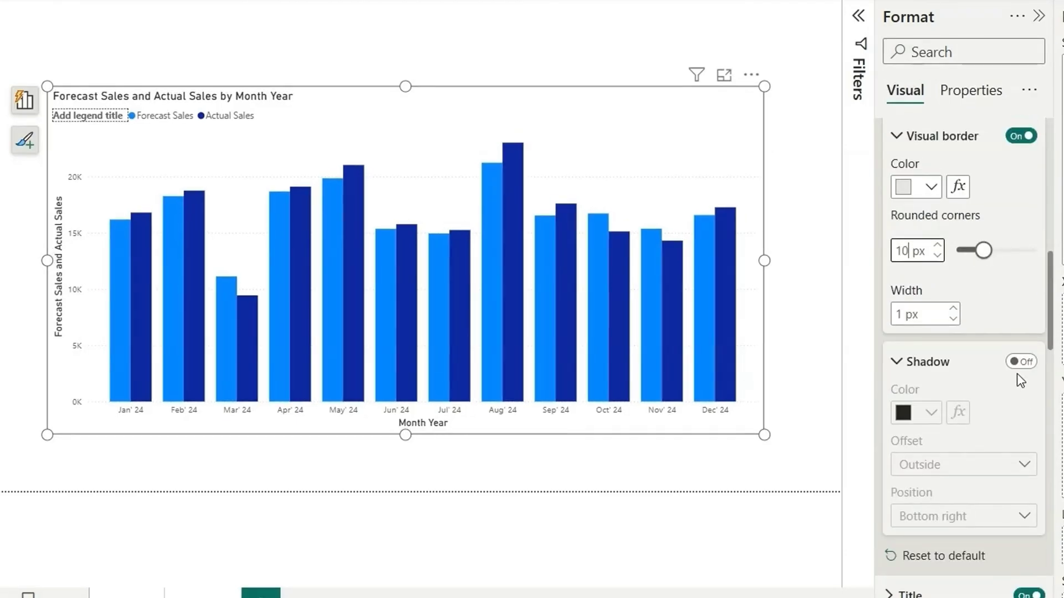
{"action": "left_click", "coordinate": [1020, 361]}
{"action": "left_click", "coordinate": [925, 523]}
{"action": "left_click", "coordinate": [917, 301]}
{"action": "scroll", "coordinate": [950, 266], "scroll_direction": "down", "scroll_amount": 7}
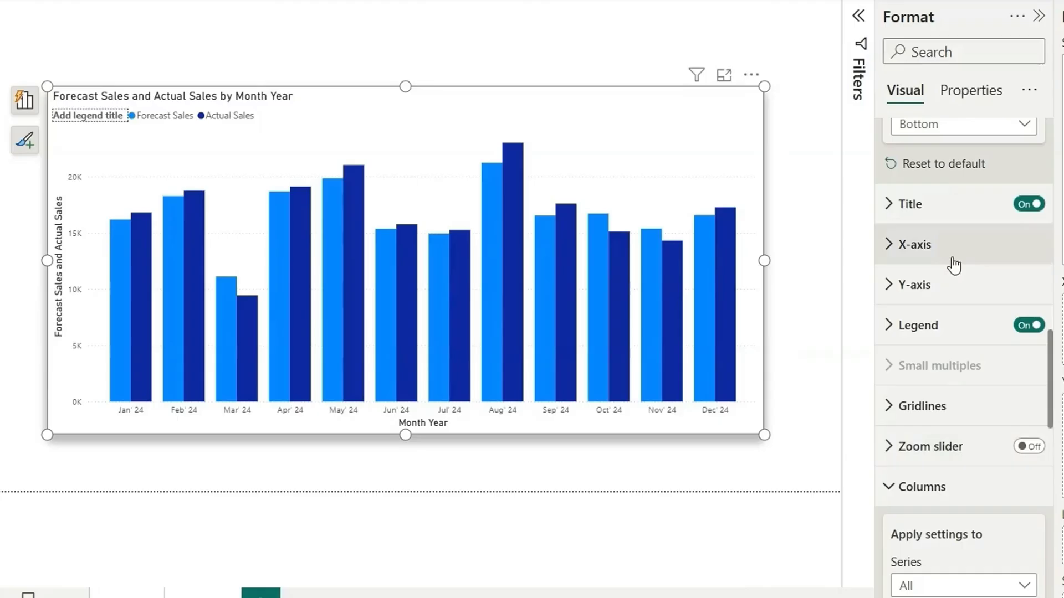
- Hide the chart legend and make the horizontal gridlines solid
{"action": "left_click", "coordinate": [1026, 327]}
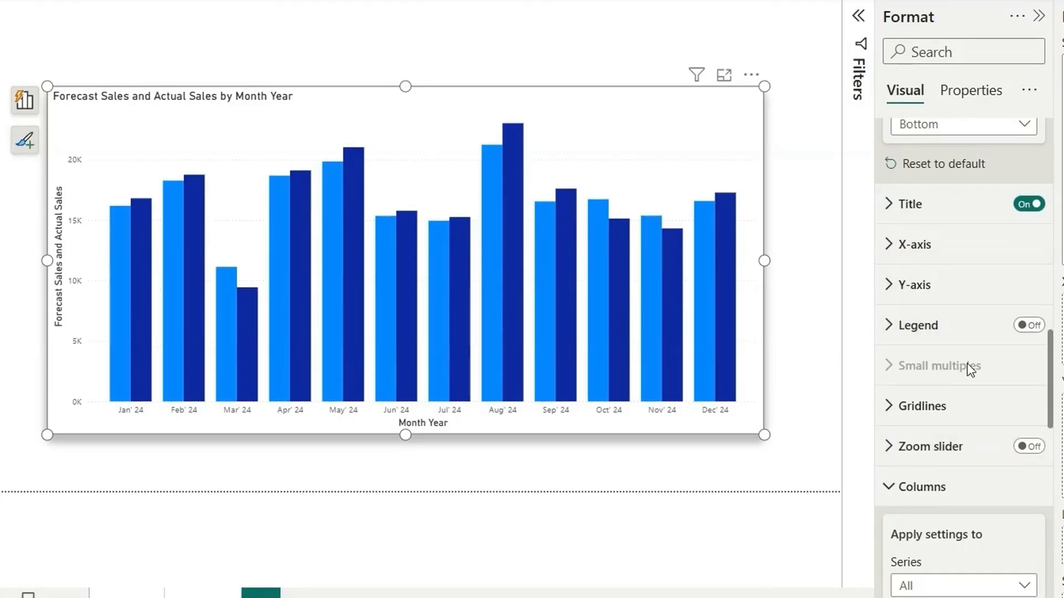
{"action": "left_click", "coordinate": [952, 407]}
{"action": "scroll", "coordinate": [953, 409], "scroll_direction": "down", "scroll_amount": 4}
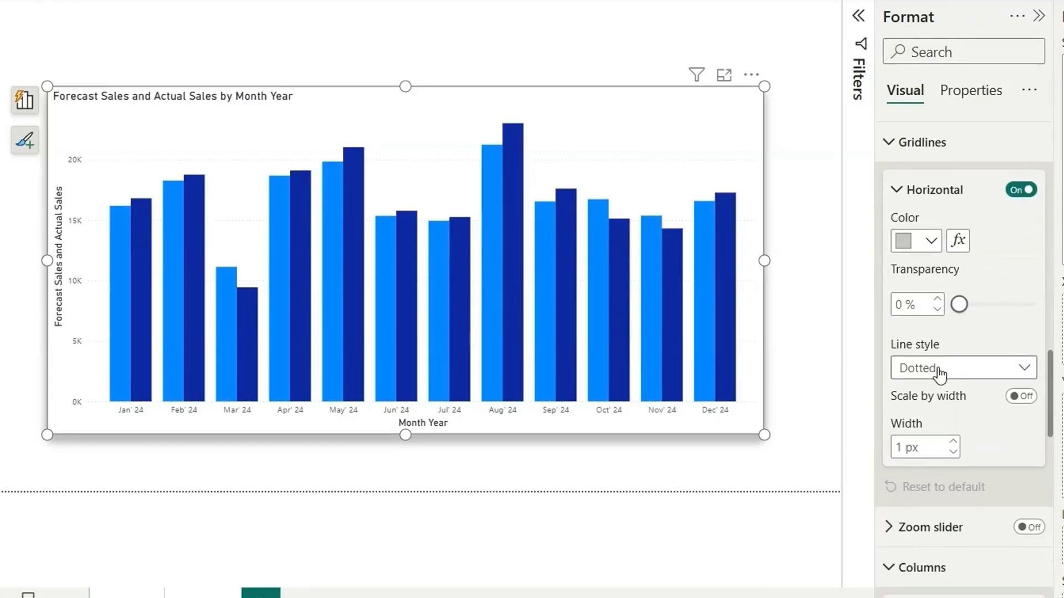
{"action": "left_click", "coordinate": [938, 370]}
{"action": "left_click", "coordinate": [937, 395]}
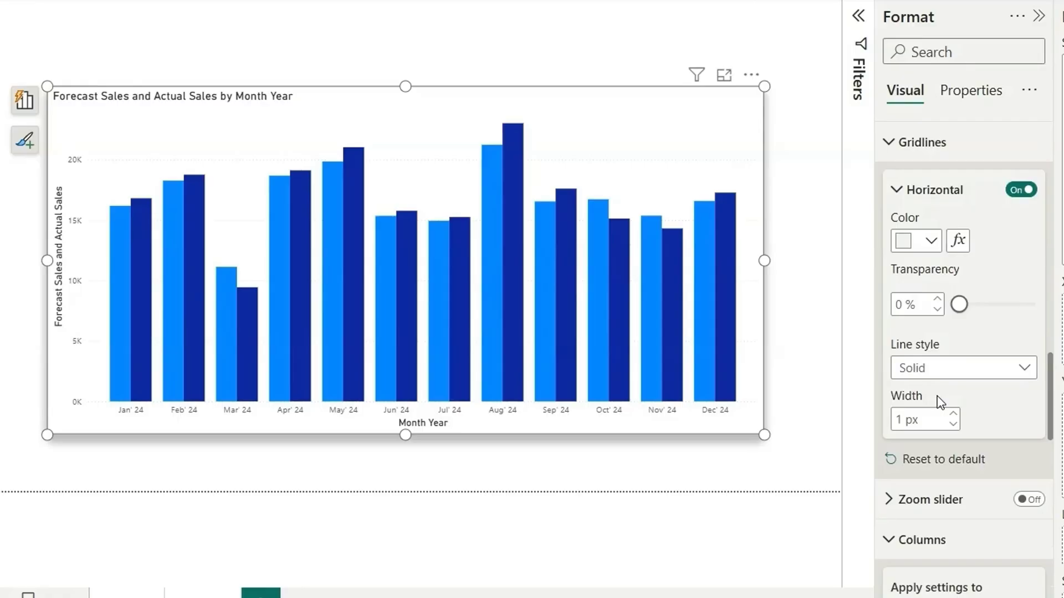
{"action": "scroll", "coordinate": [992, 294], "scroll_direction": "down", "scroll_amount": 5}
{"action": "scroll", "coordinate": [993, 298], "scroll_direction": "up", "scroll_amount": 5}
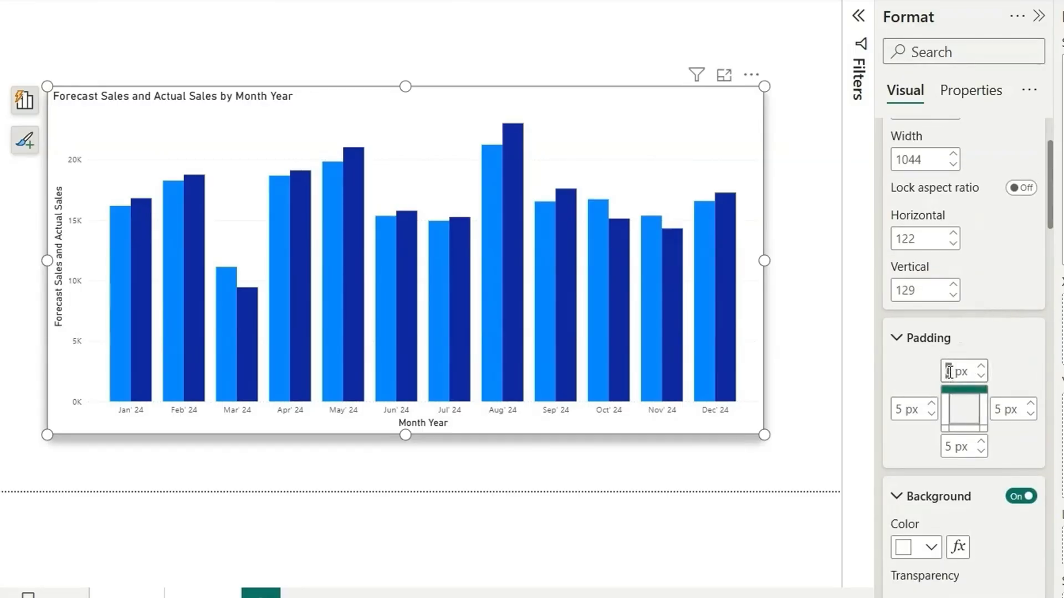
- Set the chart's padding to 20 px
{"action": "type", "text": "20"}
{"action": "key", "text": "Tab"}
{"action": "type", "text": "20"}
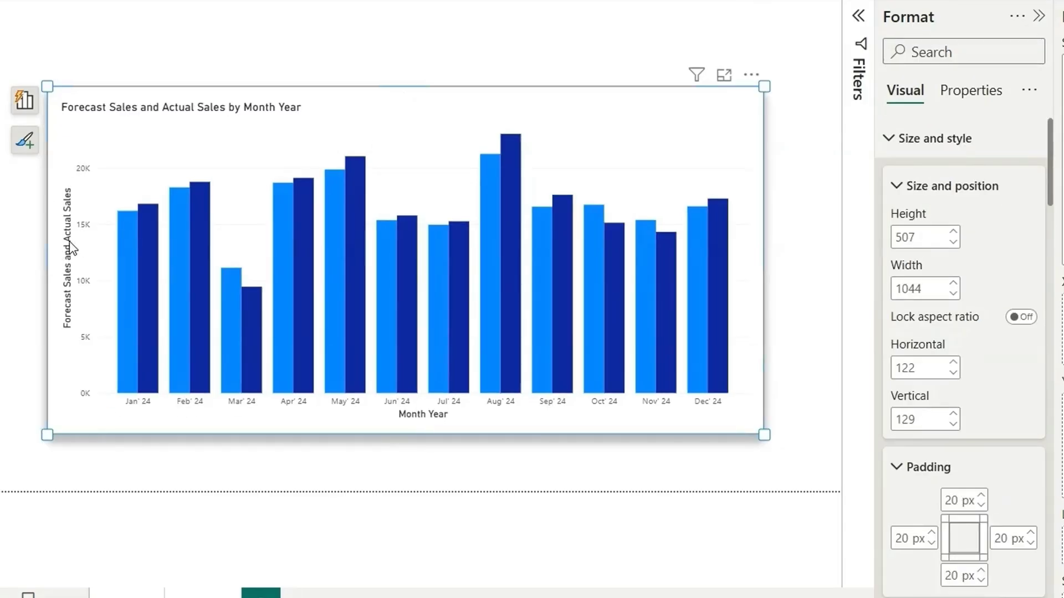
- Delete the y-axis title and the Month Year axis title from the chart
{"action": "left_click", "coordinate": [71, 249]}
{"action": "key", "text": "Delete"}
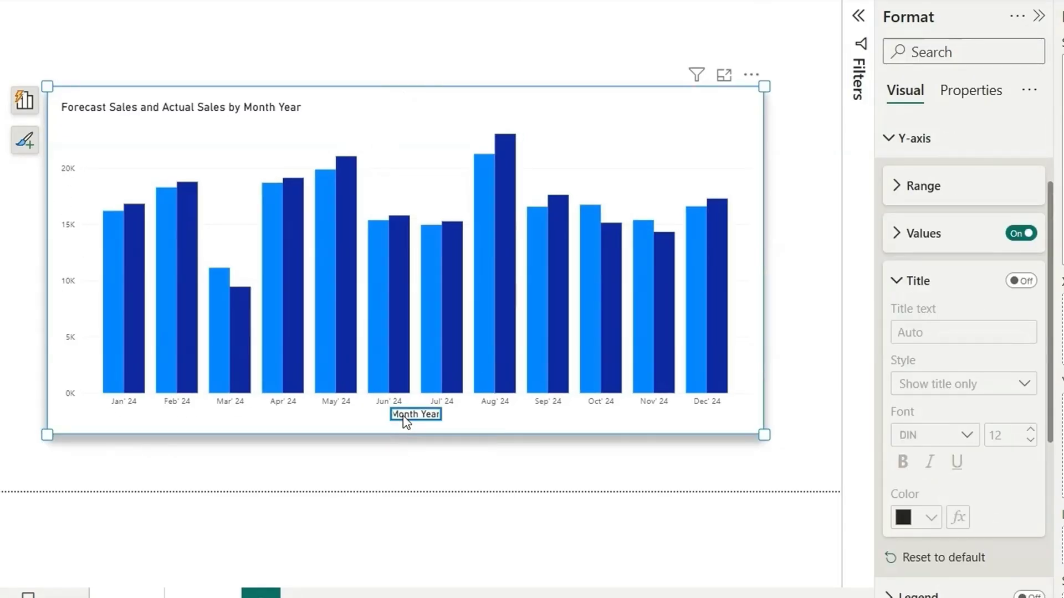
{"action": "key", "text": "Delete"}
{"action": "left_click", "coordinate": [793, 267]}
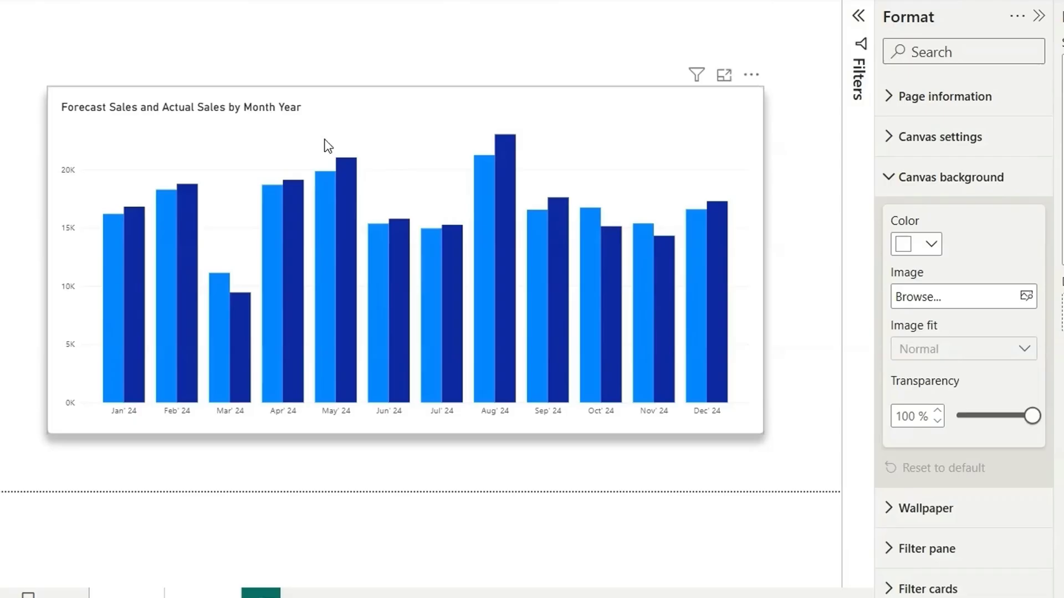
- Edit the title text, inserting 'vs' and dropping 'Year', to read 'Forecast vs Actual Sales by Month'
{"action": "left_click", "coordinate": [284, 112]}
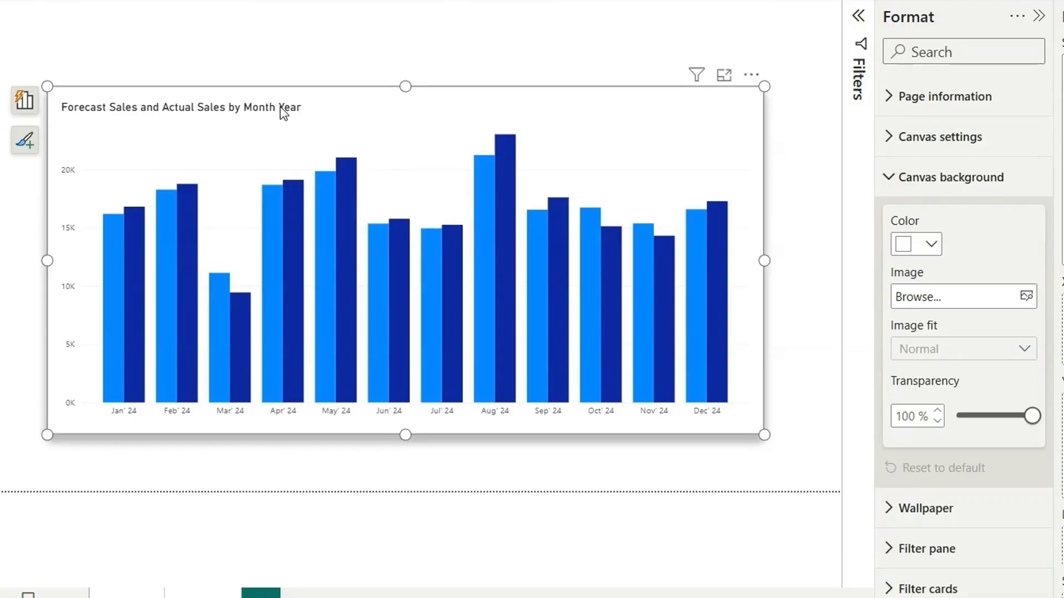
{"action": "left_click", "coordinate": [239, 114]}
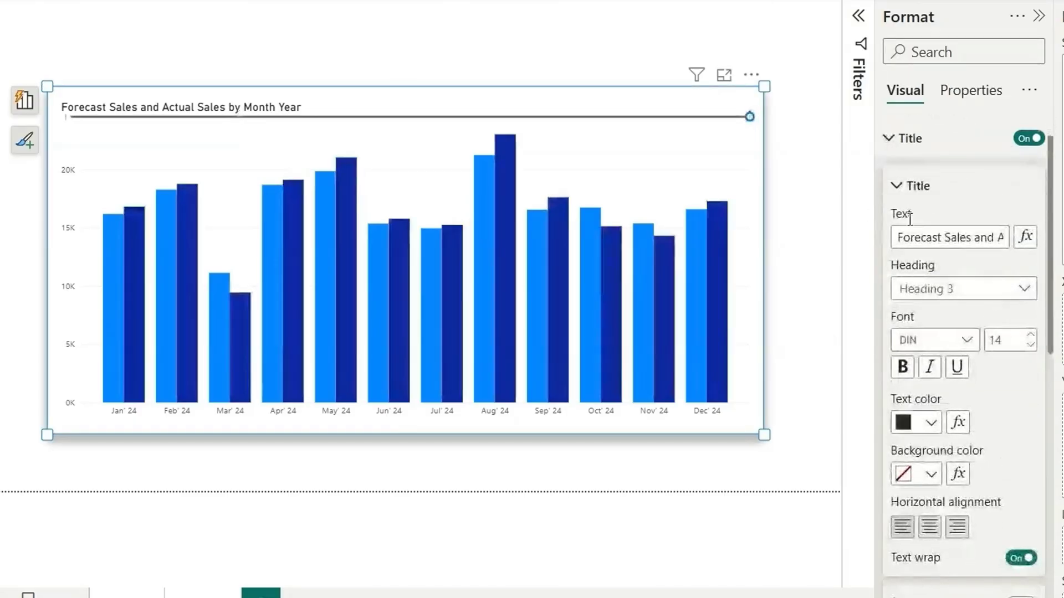
{"action": "left_click_drag", "start_coordinate": [944, 239], "coordinate": [988, 242]}
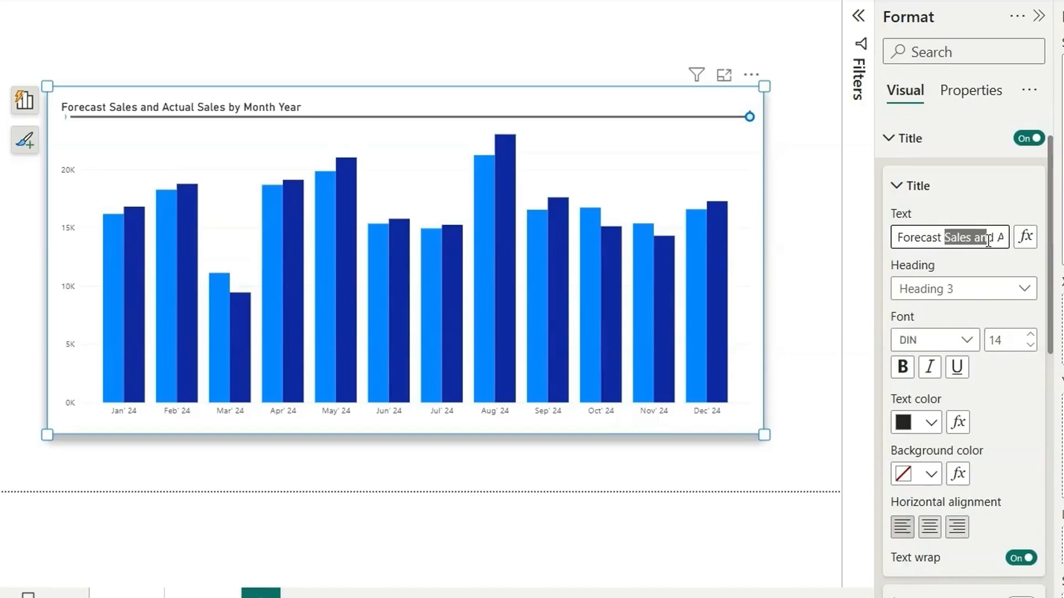
{"action": "key", "text": "Delete"}
{"action": "key", "text": "Delete"}
{"action": "type", "text": "vs"}
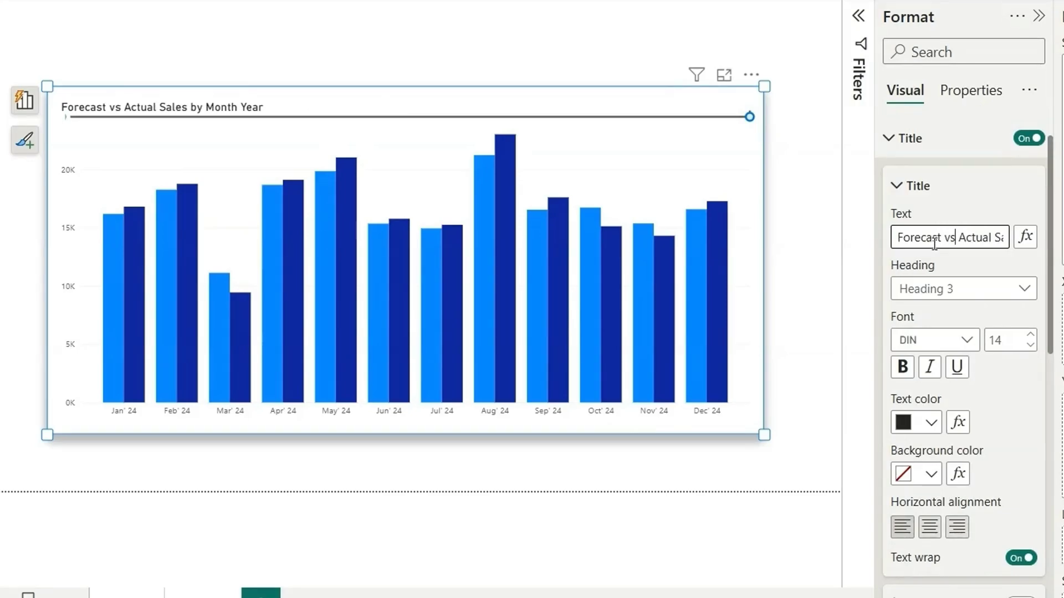
{"action": "key", "text": "End"}
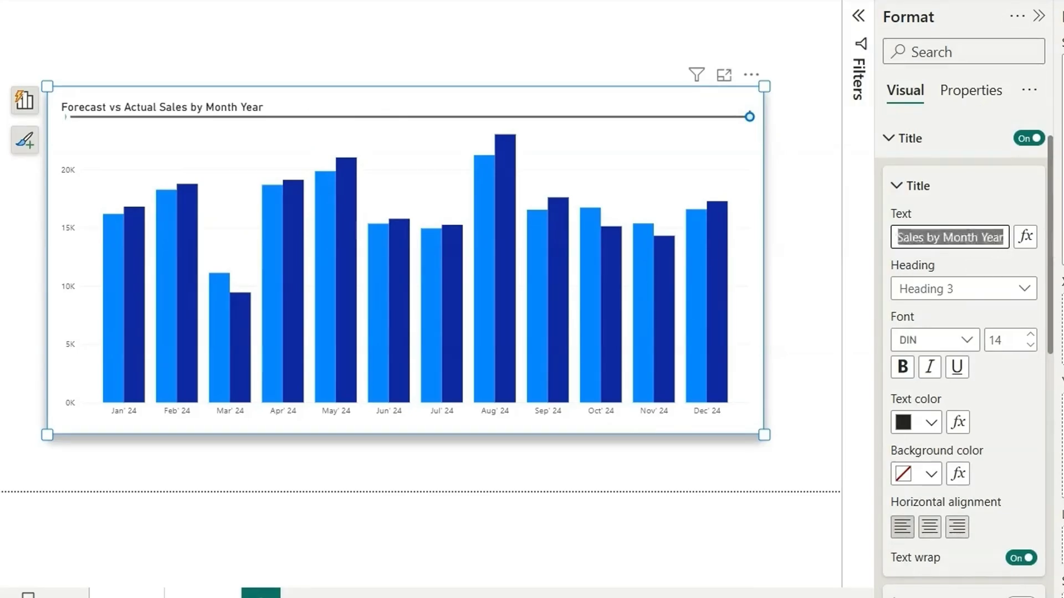
{"action": "key", "text": "BackSpace"}
{"action": "key", "text": "BackSpace"}
{"action": "key", "text": "BackSpace"}
{"action": "key", "text": "BackSpace"}
{"action": "key", "text": "BackSpace"}
{"action": "left_click", "coordinate": [533, 53]}
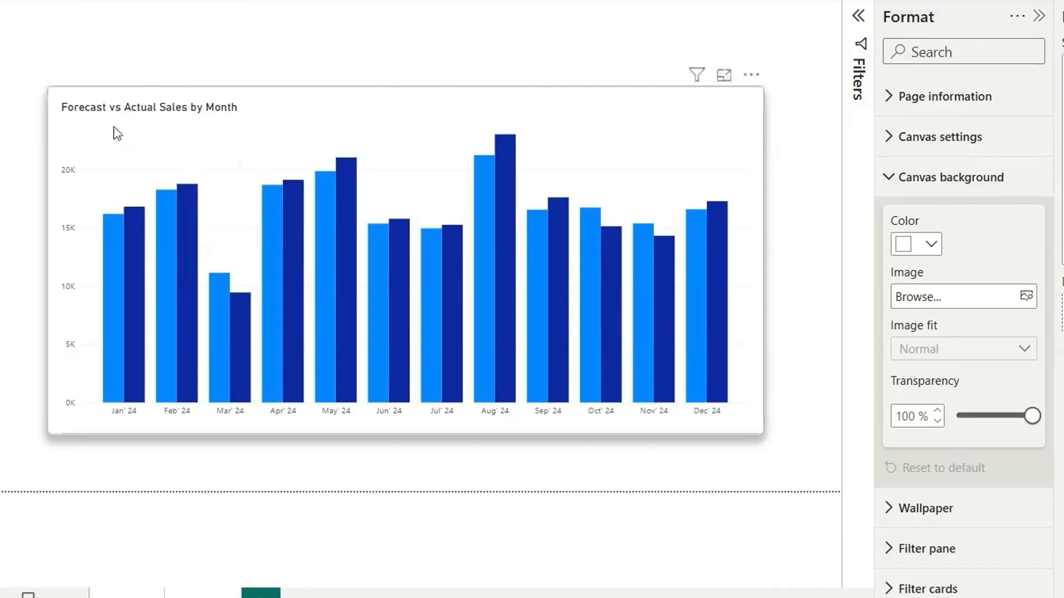
{"action": "left_click", "coordinate": [743, 196]}
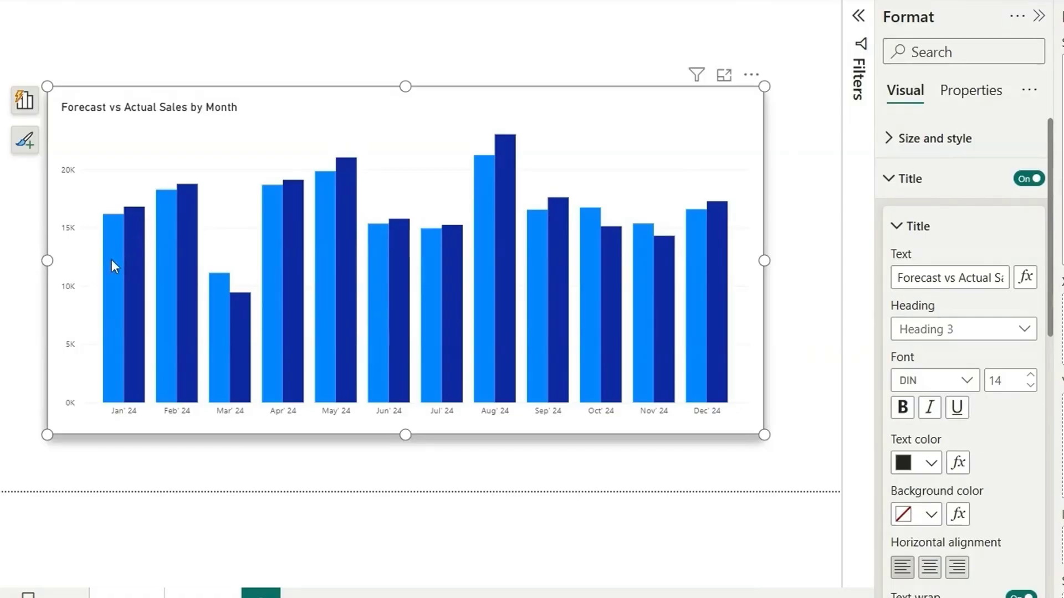
{"action": "mouse_move", "coordinate": [110, 261]}
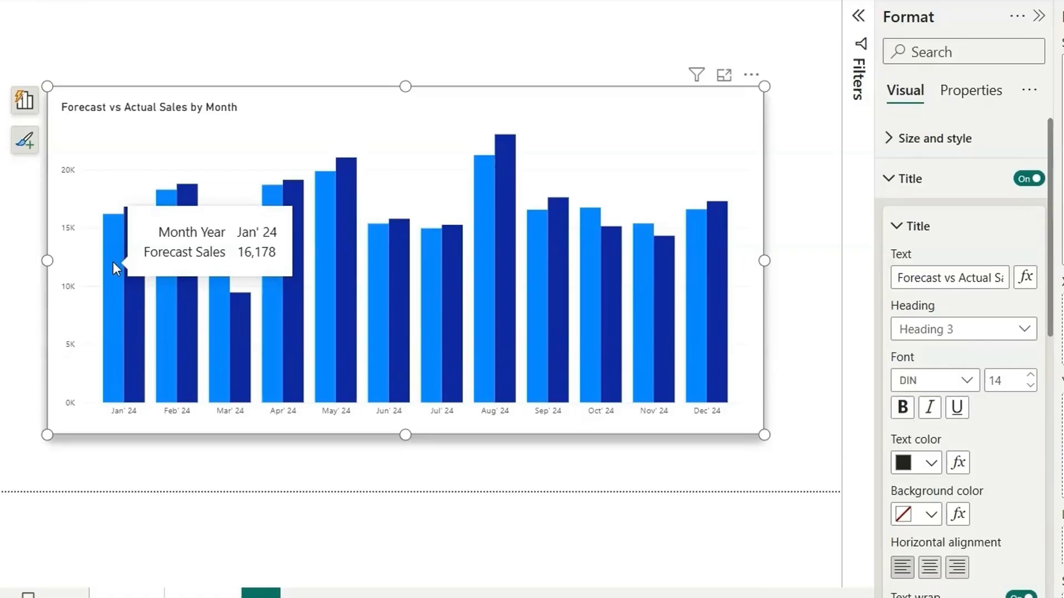
- Make the Forecast Sales columns white with the column border turned on
{"action": "left_click", "coordinate": [949, 182]}
{"action": "left_click", "coordinate": [881, 460]}
{"action": "scroll", "coordinate": [886, 443], "scroll_direction": "down", "scroll_amount": 5}
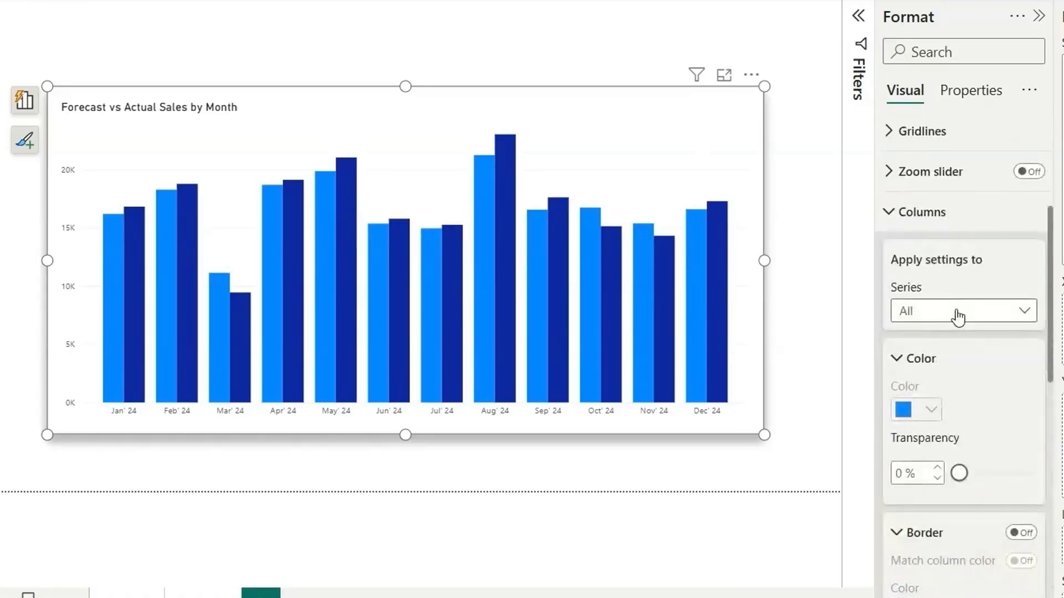
{"action": "left_click", "coordinate": [957, 311]}
{"action": "left_click", "coordinate": [955, 363]}
{"action": "scroll", "coordinate": [941, 360], "scroll_direction": "down", "scroll_amount": 3}
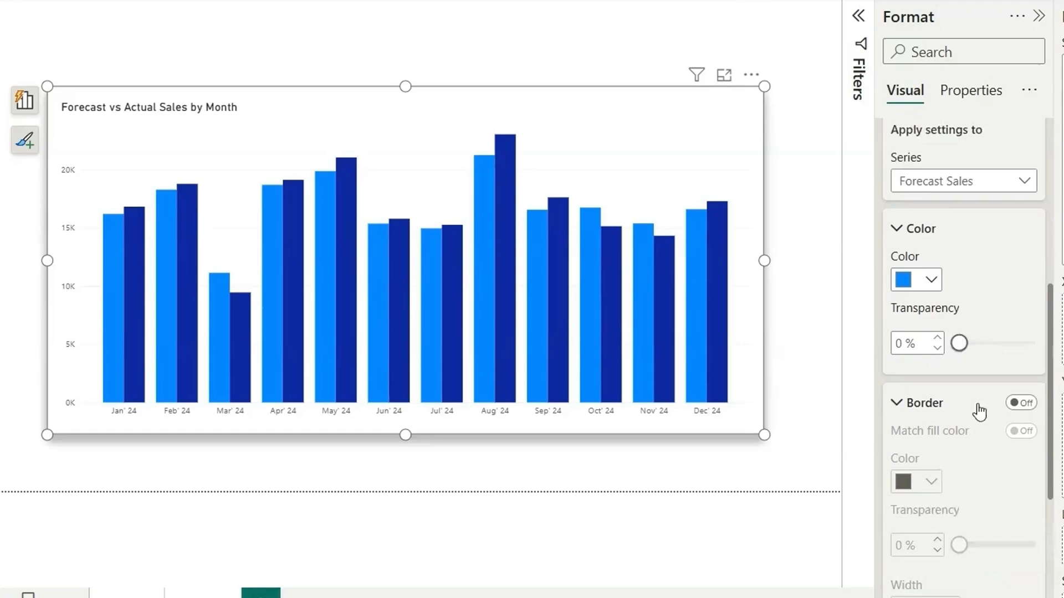
{"action": "left_click", "coordinate": [931, 250]}
{"action": "left_click", "coordinate": [917, 316]}
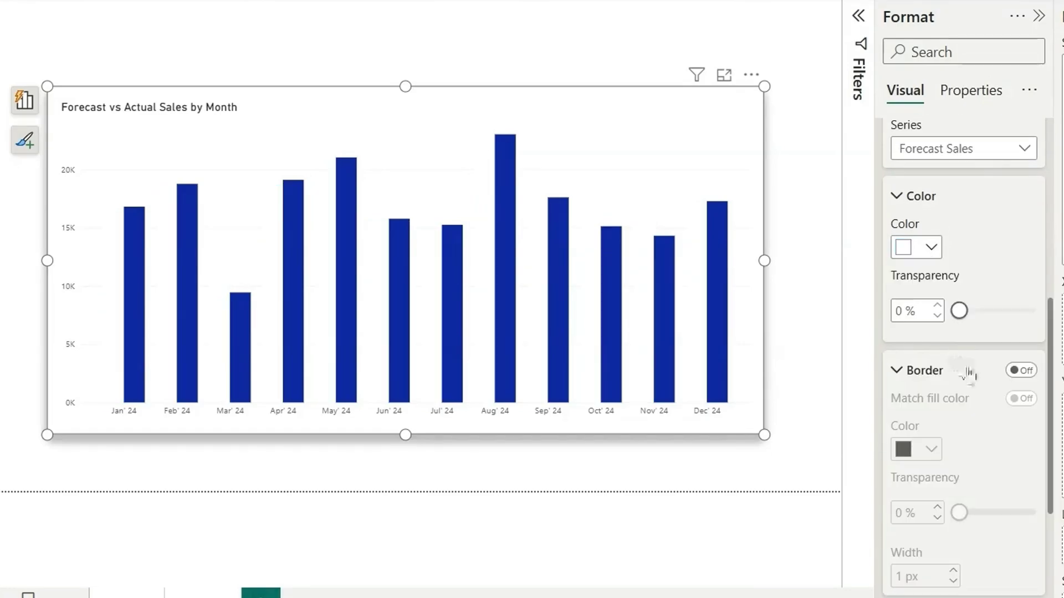
{"action": "scroll", "coordinate": [969, 368], "scroll_direction": "down", "scroll_amount": 2}
{"action": "left_click", "coordinate": [1023, 294]}
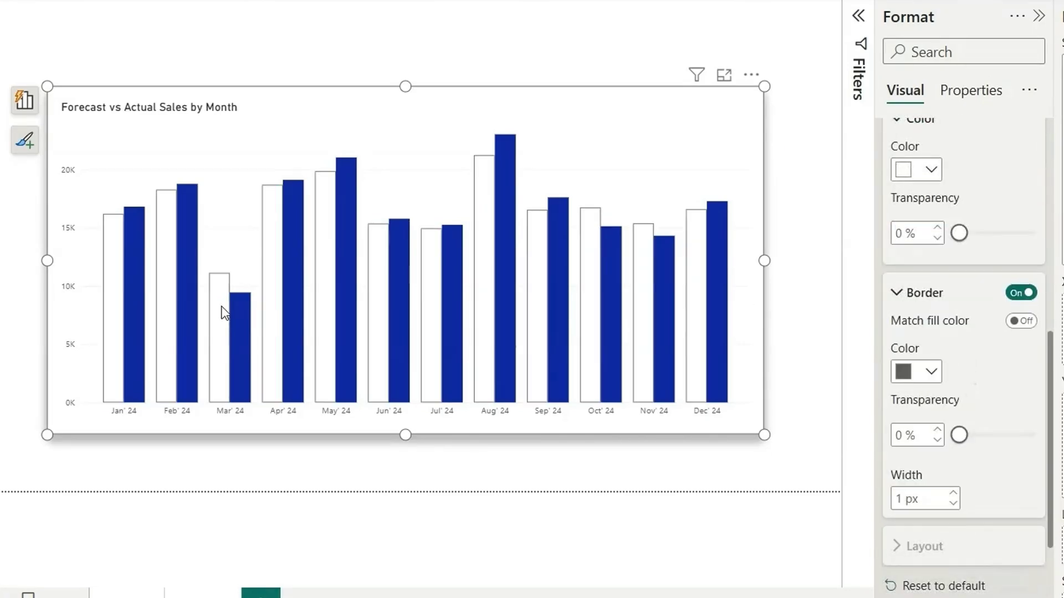
{"action": "mouse_move", "coordinate": [116, 238]}
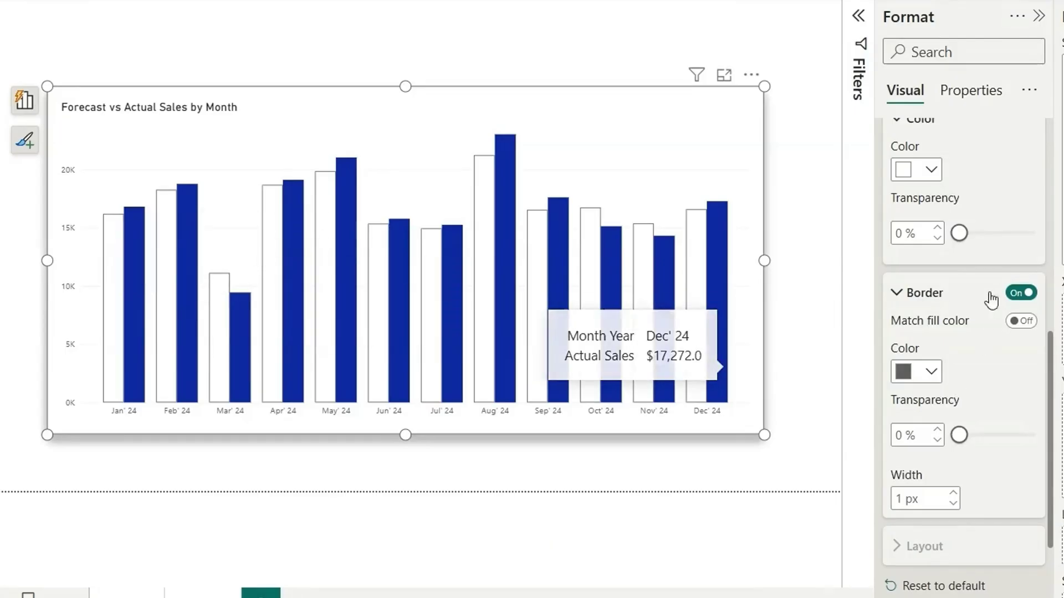
- Color the Actual Sales series columns black
{"action": "scroll", "coordinate": [995, 277], "scroll_direction": "up", "scroll_amount": 4}
{"action": "left_click", "coordinate": [967, 316]}
{"action": "left_click", "coordinate": [962, 392]}
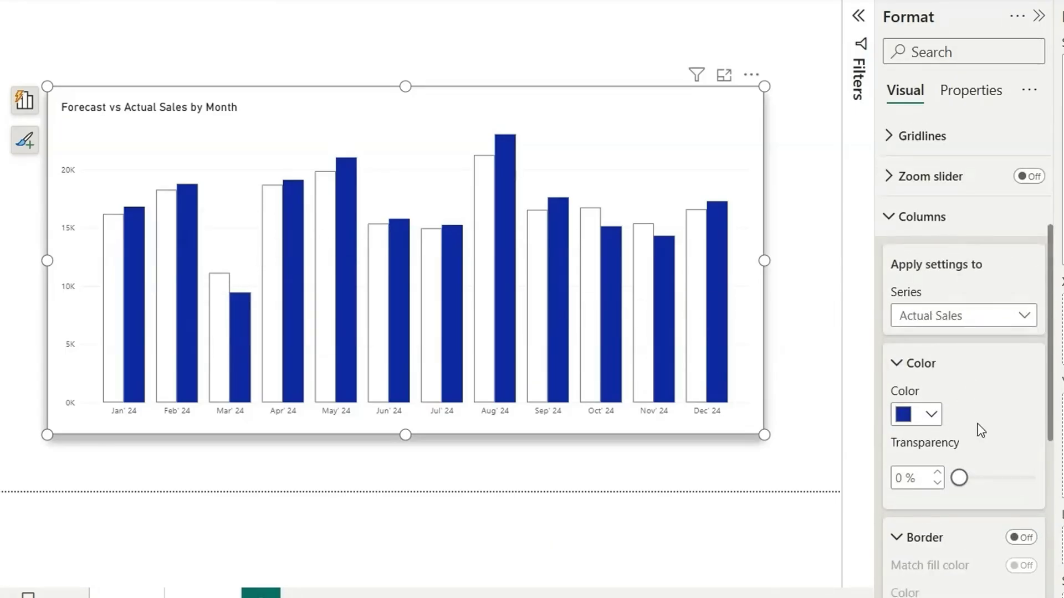
{"action": "scroll", "coordinate": [979, 427], "scroll_direction": "down", "scroll_amount": 1}
{"action": "left_click", "coordinate": [932, 388]}
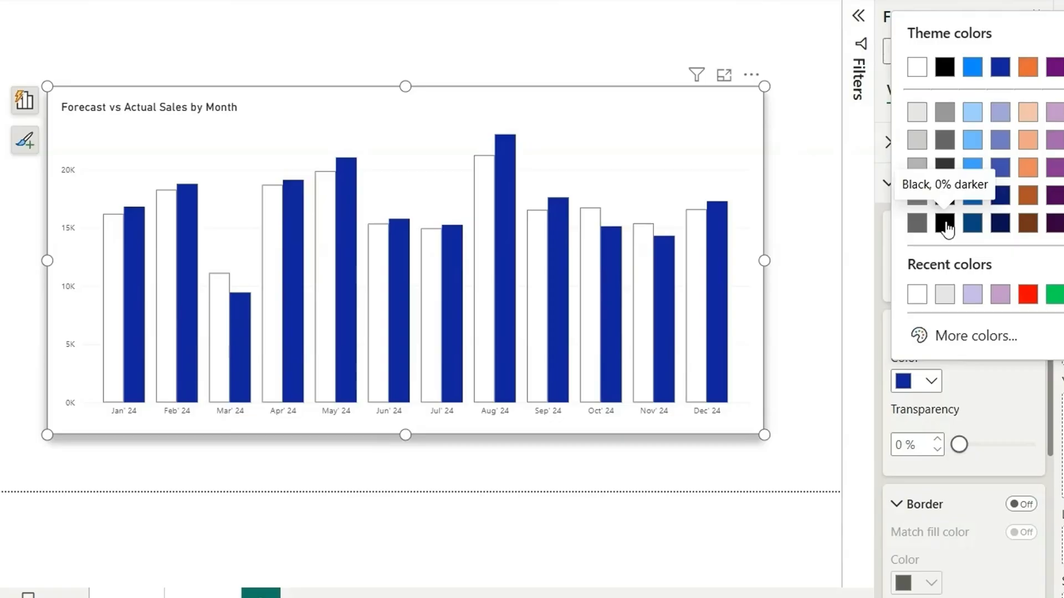
{"action": "left_click", "coordinate": [944, 195]}
{"action": "scroll", "coordinate": [1011, 308], "scroll_direction": "down", "scroll_amount": 3}
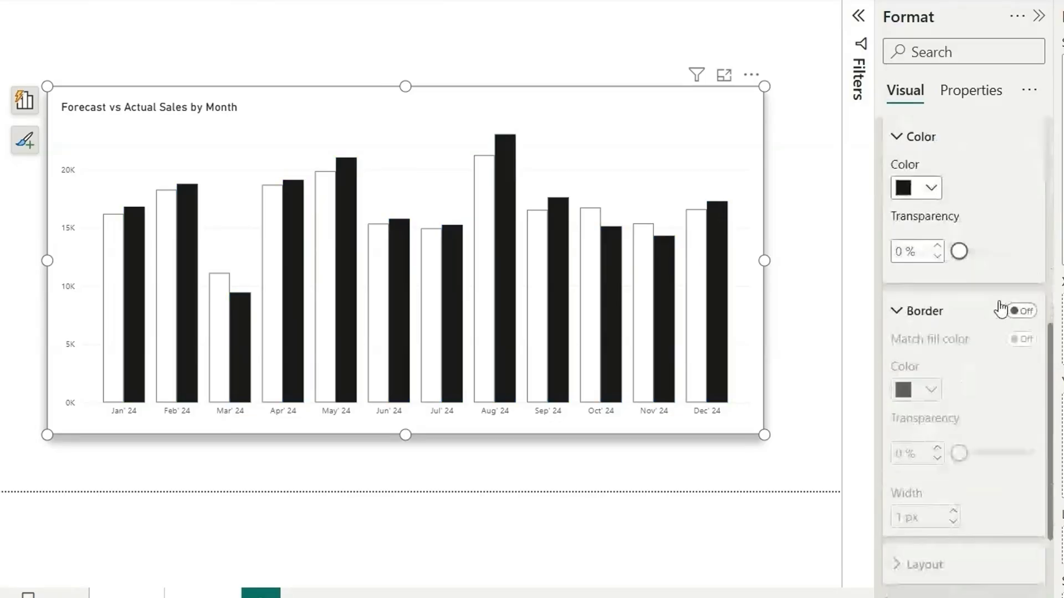
{"action": "scroll", "coordinate": [942, 454], "scroll_direction": "down", "scroll_amount": 3}
{"action": "scroll", "coordinate": [941, 460], "scroll_direction": "up", "scroll_amount": 5}
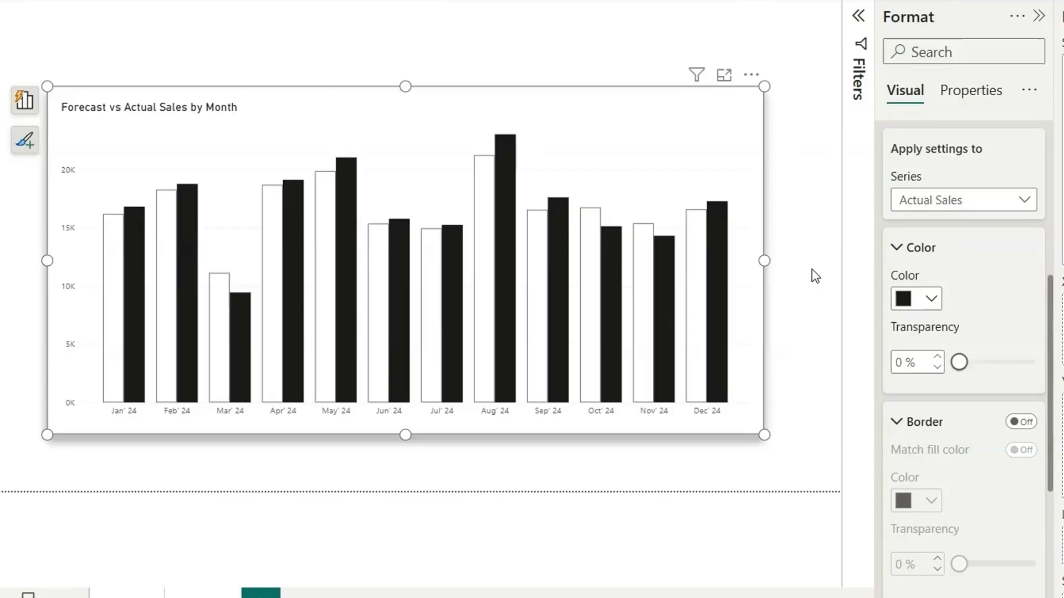
{"action": "mouse_move", "coordinate": [114, 287]}
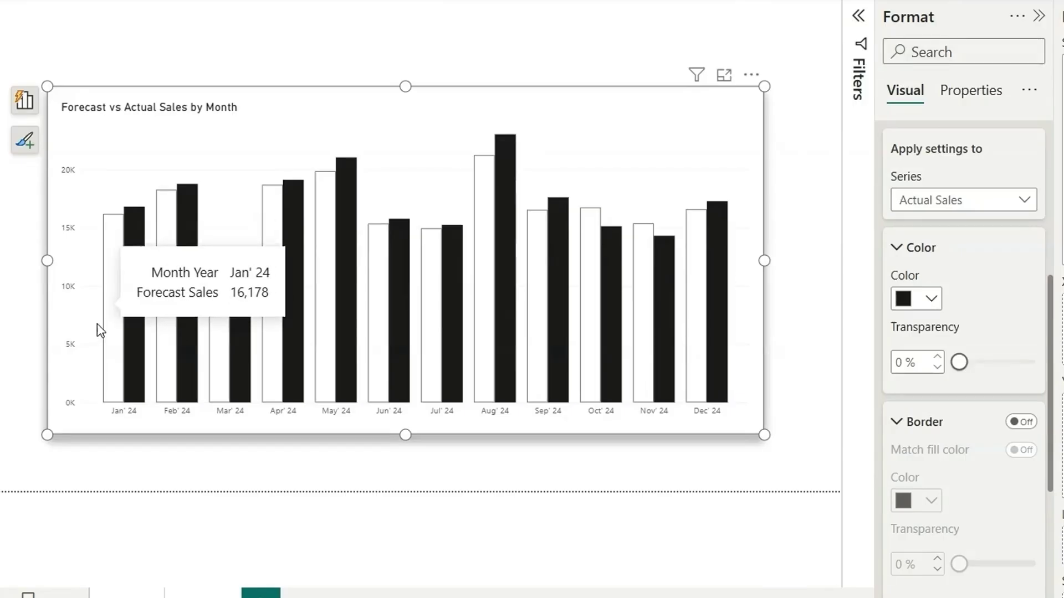
{"action": "mouse_move", "coordinate": [134, 237]}
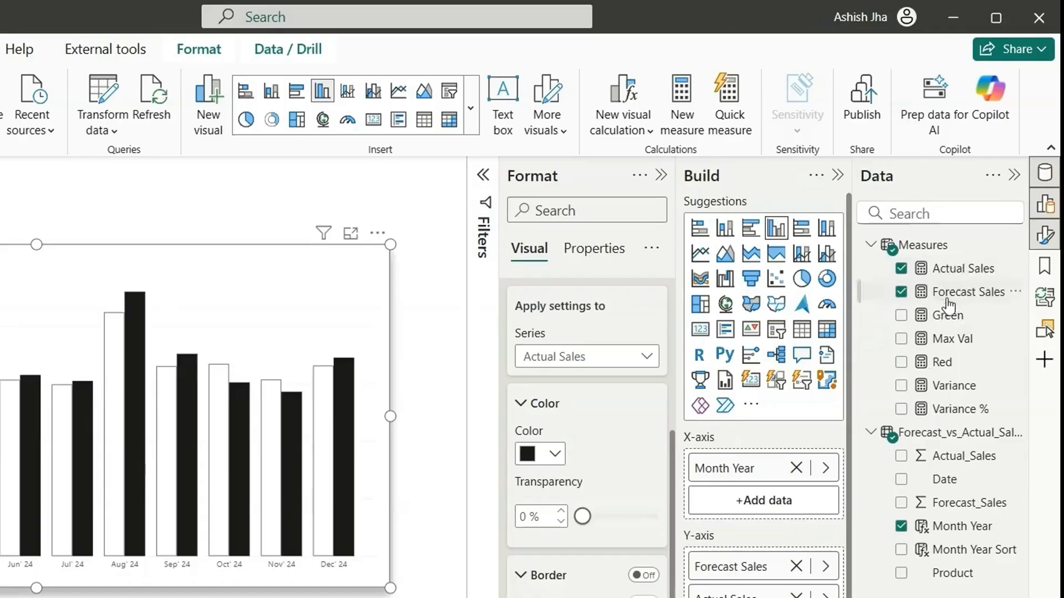
- Inspect the DAX of Actual Sales, Forecast Sales, Variance, Variance %, Max Val, Green and Red
{"action": "left_click", "coordinate": [960, 269]}
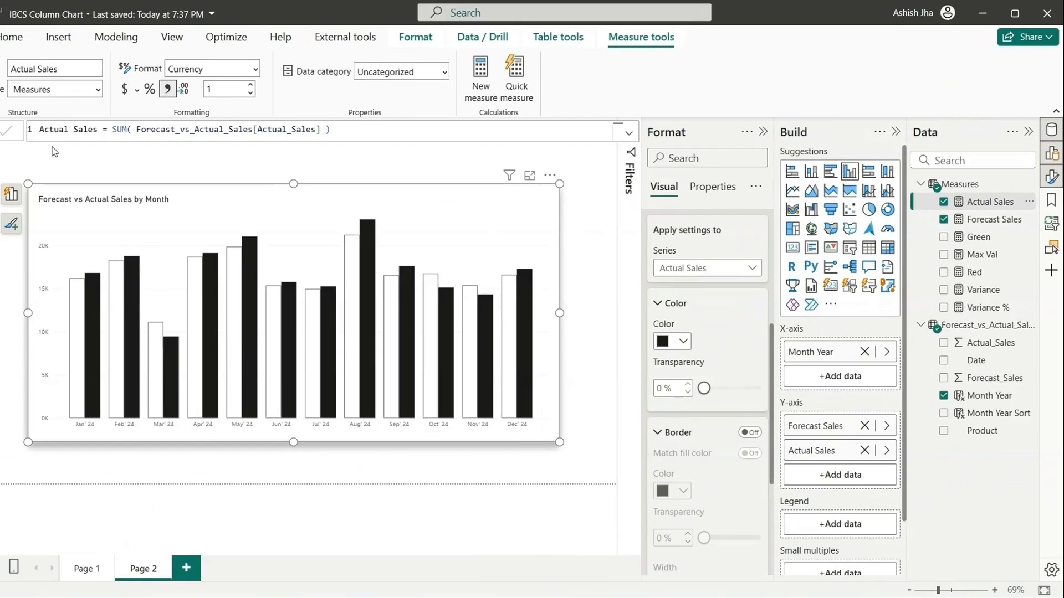
{"action": "left_click", "coordinate": [984, 224]}
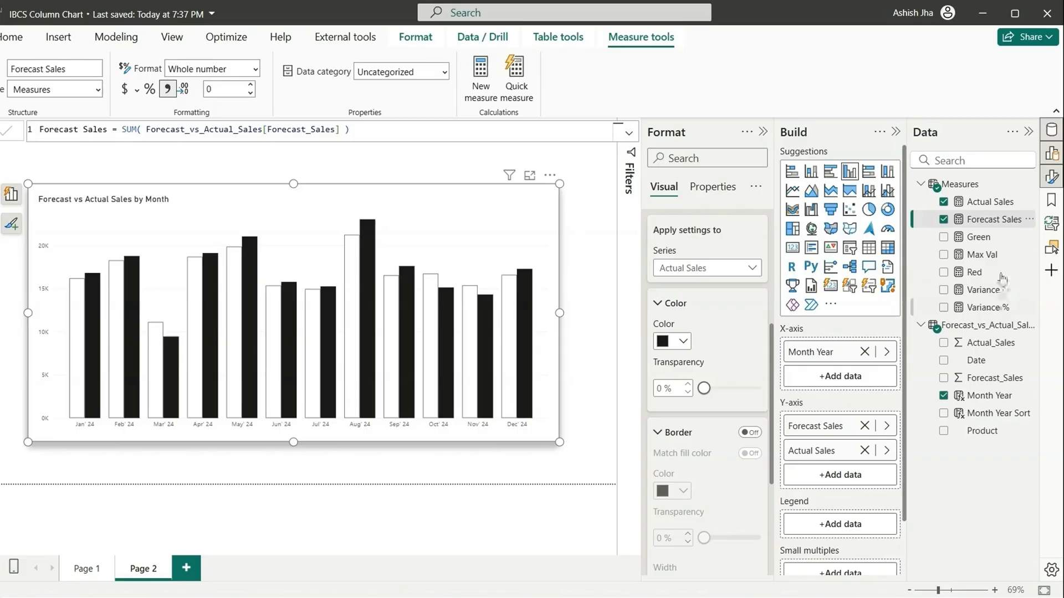
{"action": "left_click", "coordinate": [983, 291]}
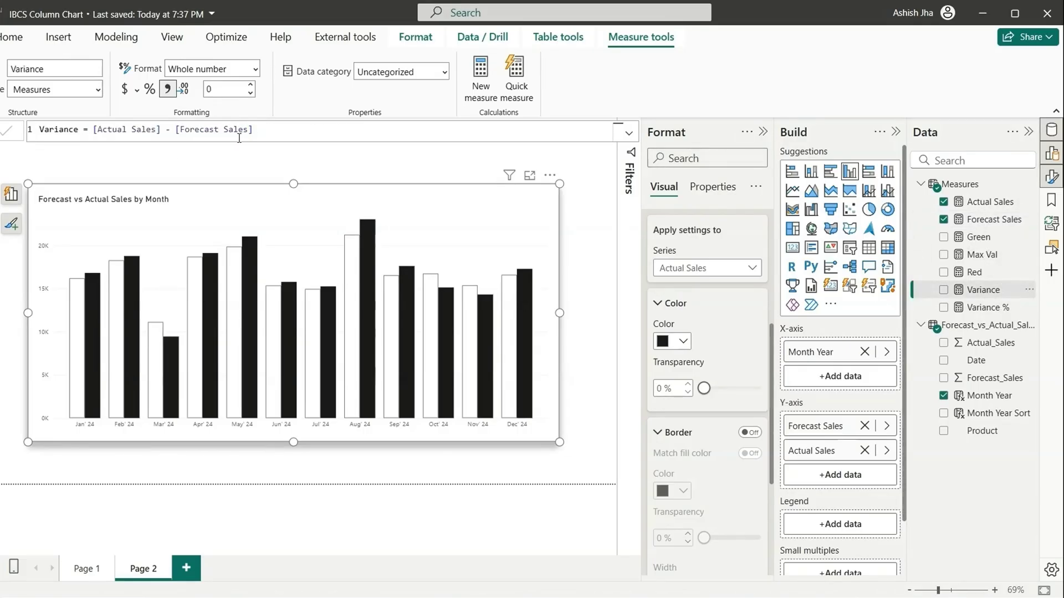
{"action": "left_click", "coordinate": [987, 308]}
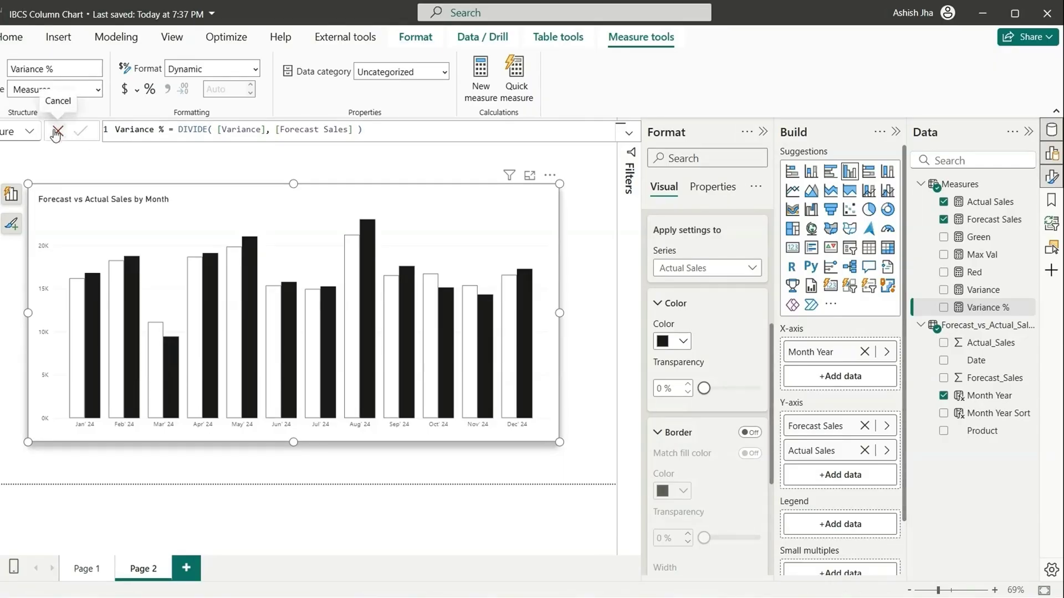
{"action": "left_click", "coordinate": [55, 132]}
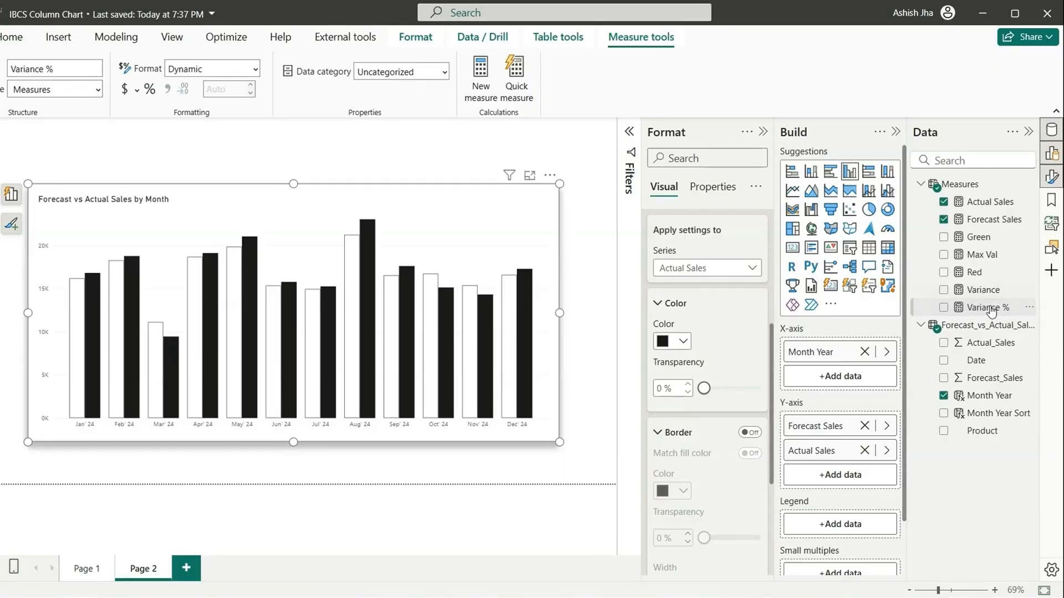
{"action": "left_click", "coordinate": [983, 256]}
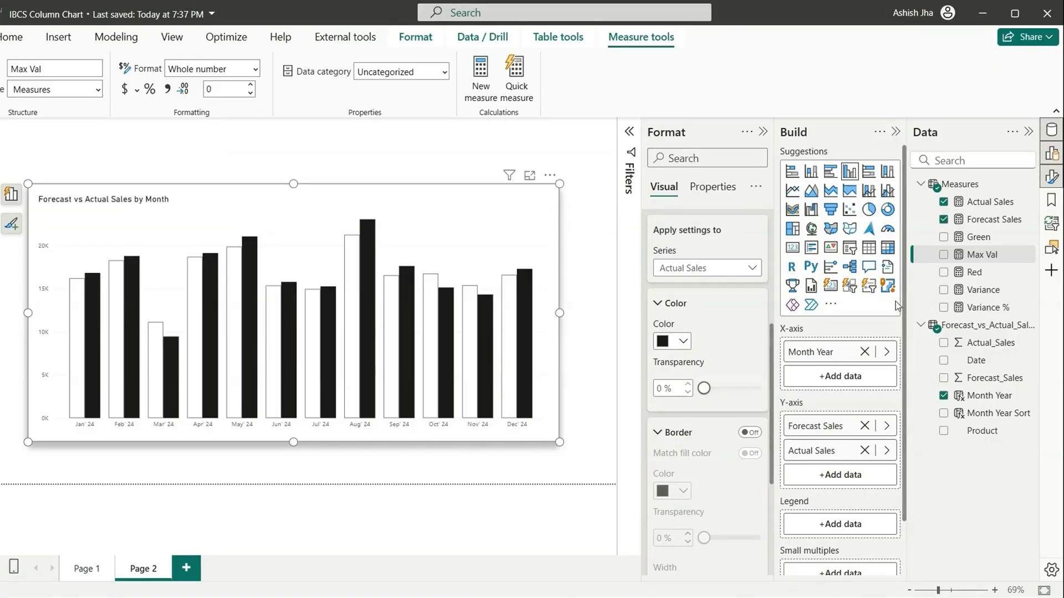
{"action": "left_click", "coordinate": [629, 133]}
{"action": "left_click", "coordinate": [975, 237]}
{"action": "left_click", "coordinate": [974, 272]}
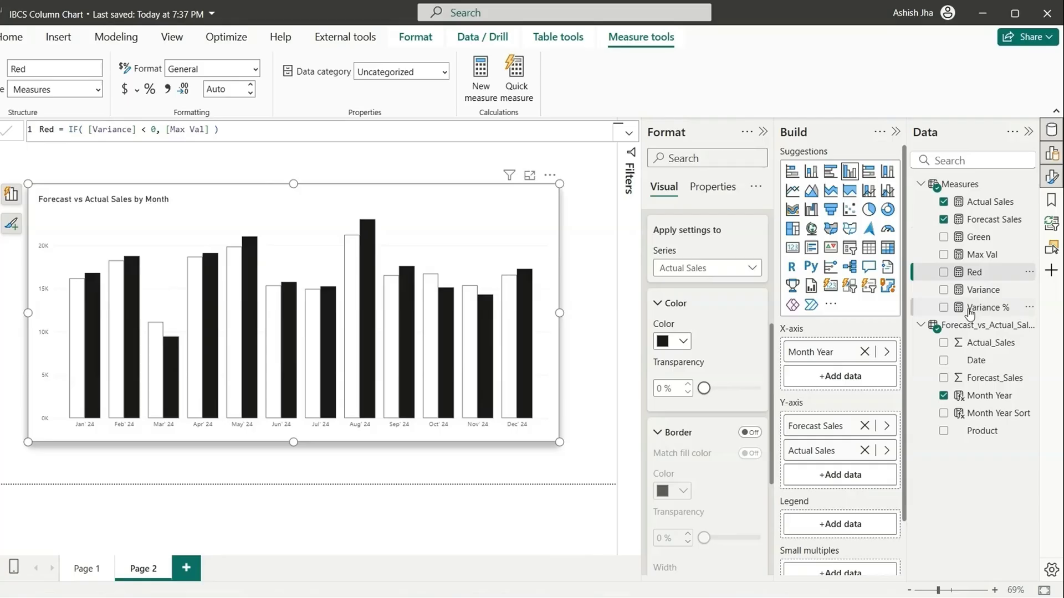
- Configure Forecast Sales error bars by dragging the Green measure into Upper bound
{"action": "left_click", "coordinate": [970, 222]}
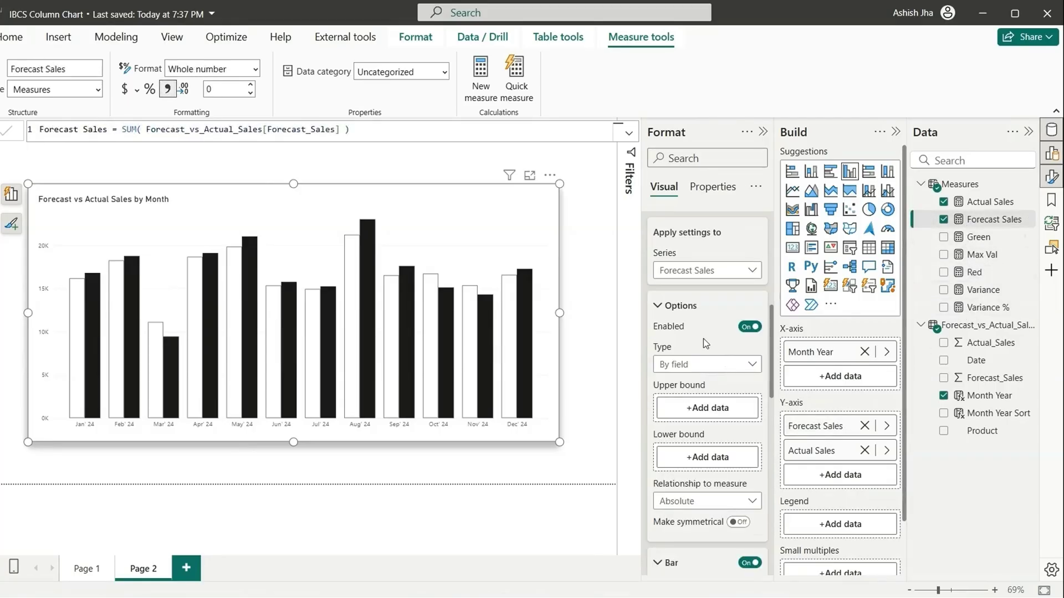
{"action": "scroll", "coordinate": [704, 331], "scroll_direction": "up", "scroll_amount": 3}
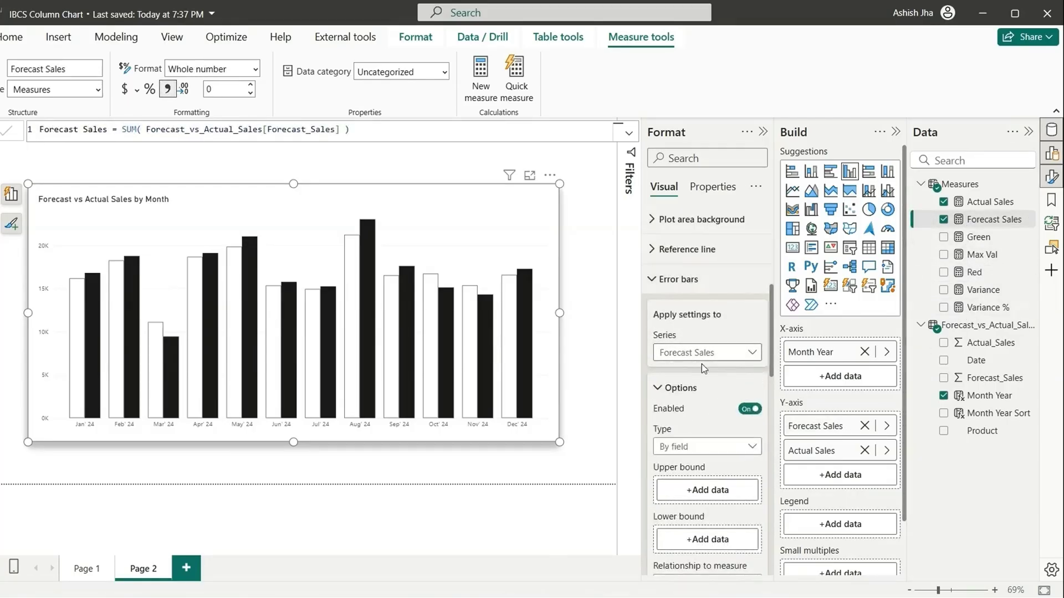
{"action": "scroll", "coordinate": [697, 422], "scroll_direction": "down", "scroll_amount": 1}
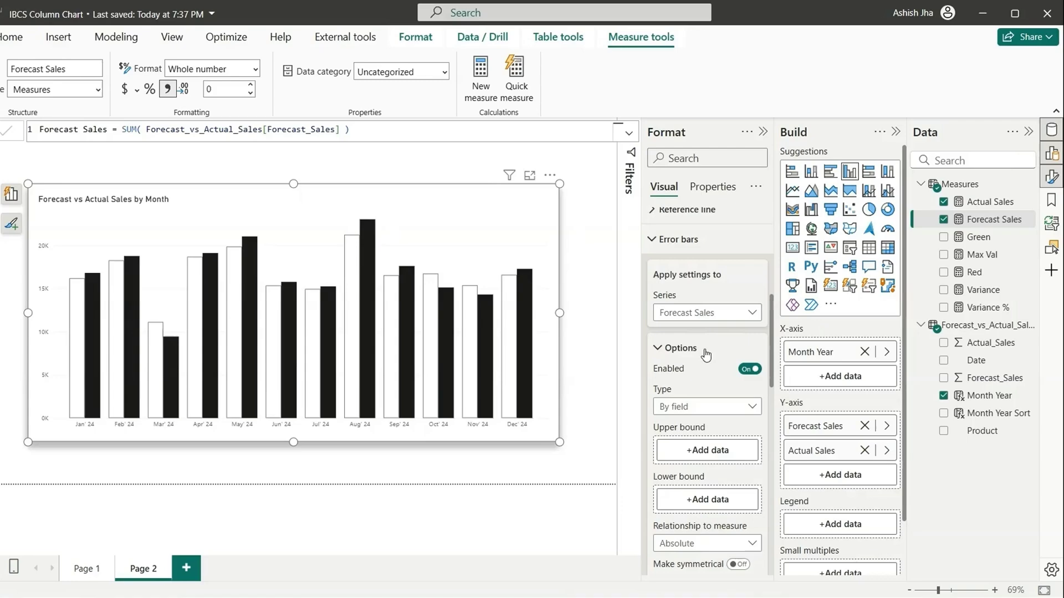
{"action": "scroll", "coordinate": [680, 302], "scroll_direction": "down", "scroll_amount": 3}
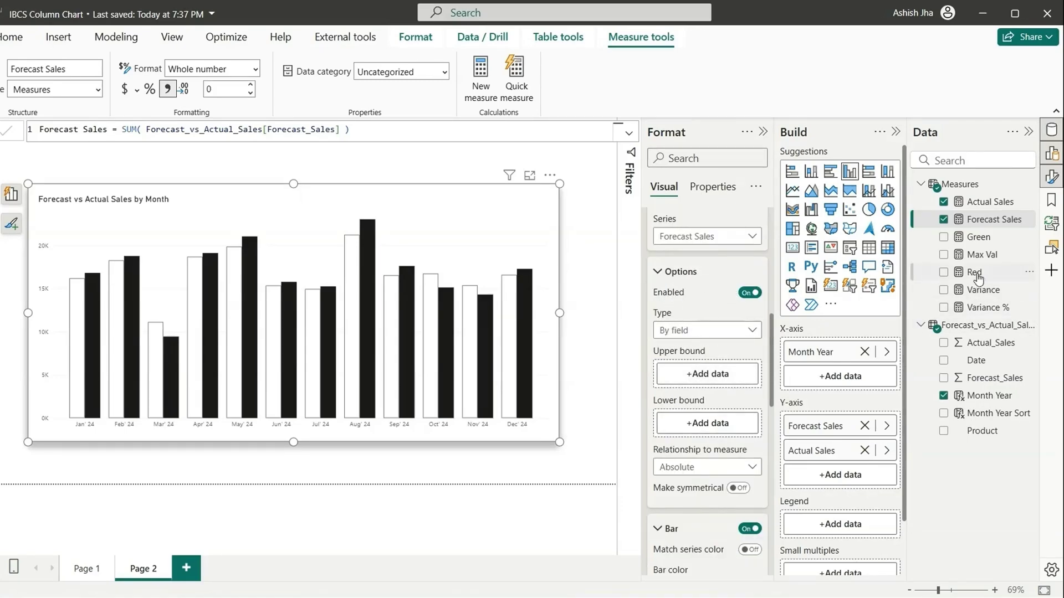
{"action": "left_click_drag", "start_coordinate": [978, 237], "coordinate": [721, 383]}
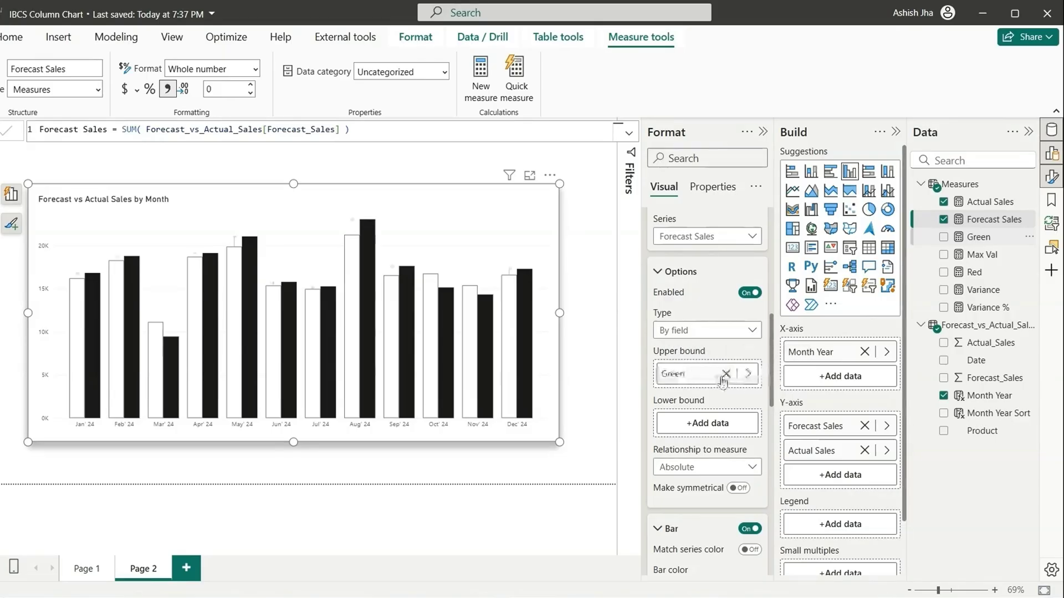
{"action": "left_click", "coordinate": [985, 241]}
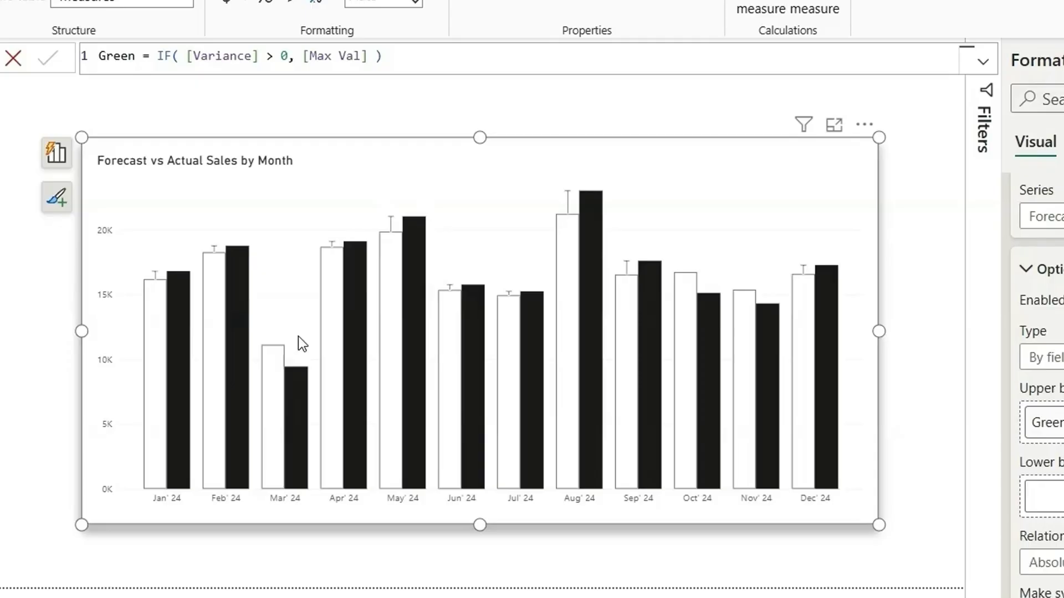
- Review the Green and Red formulas, close the editor, and try Max Val as upper bound
{"action": "mouse_move", "coordinate": [268, 353]}
{"action": "left_click_drag", "start_coordinate": [410, 51], "coordinate": [80, 42]}
{"action": "key", "text": "End"}
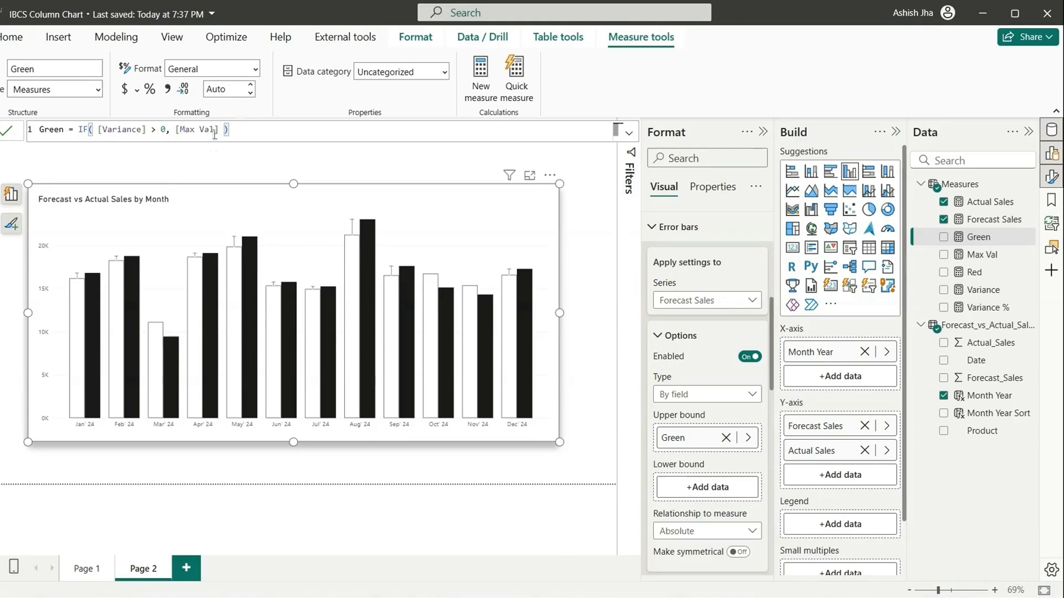
{"action": "left_click", "coordinate": [979, 272]}
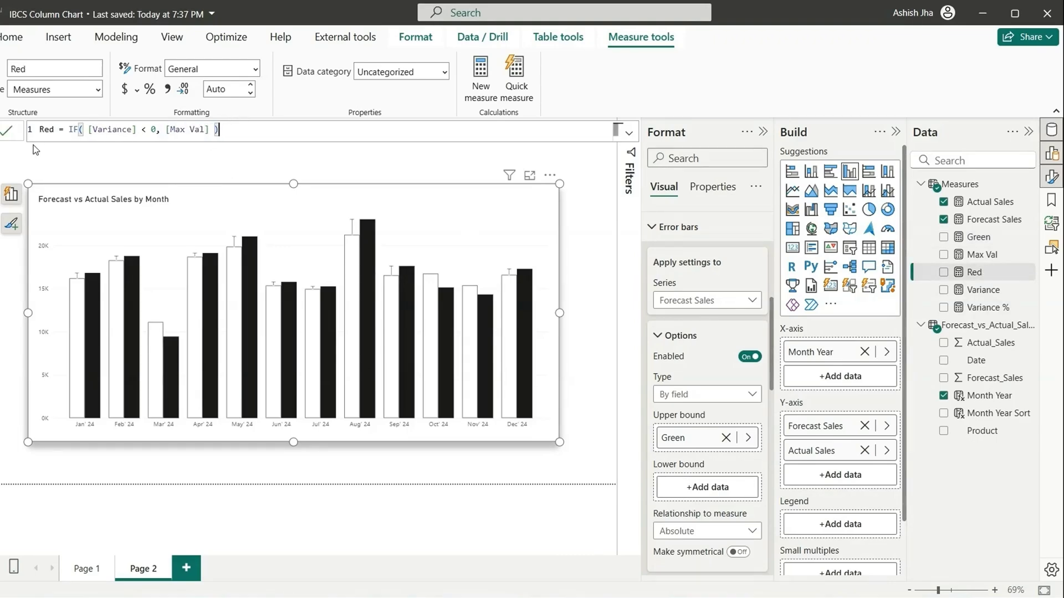
{"action": "left_click", "coordinate": [394, 197]}
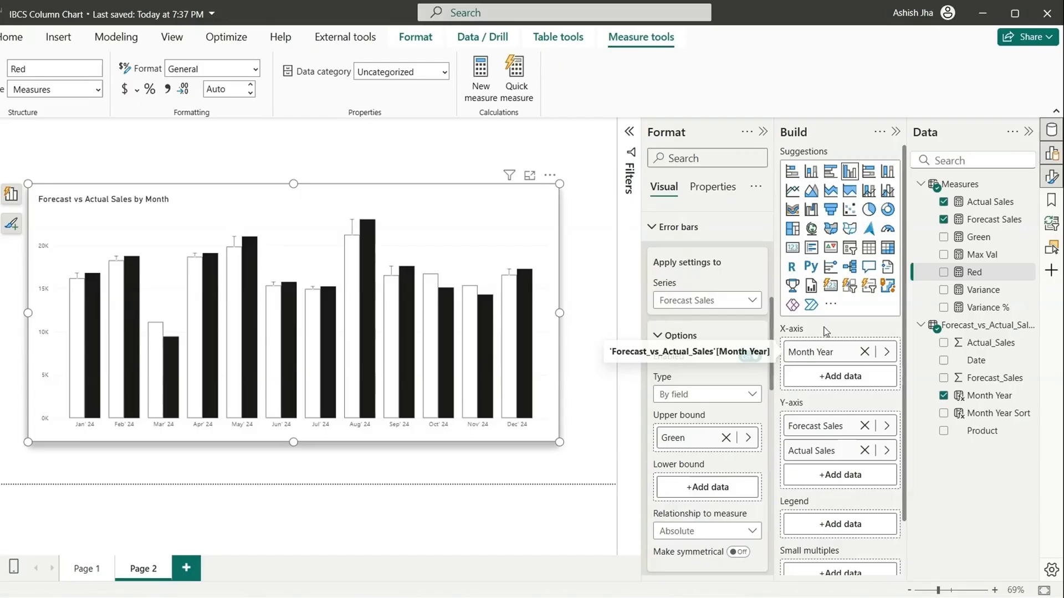
{"action": "left_click_drag", "start_coordinate": [980, 254], "coordinate": [691, 446]}
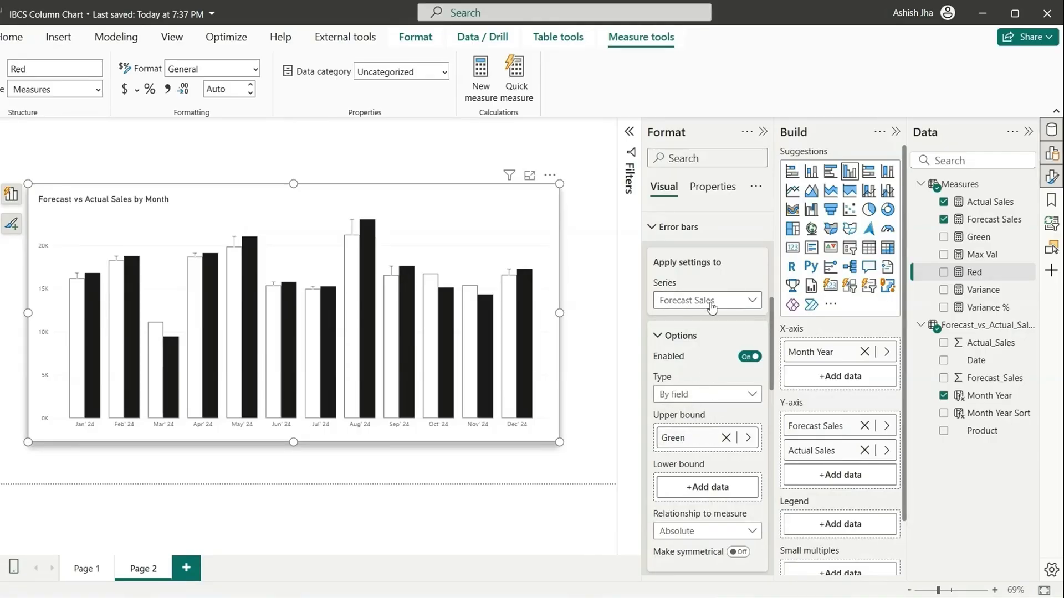
- Make the Forecast Sales error bars green with a width of 8
{"action": "scroll", "coordinate": [709, 423], "scroll_direction": "down", "scroll_amount": 5}
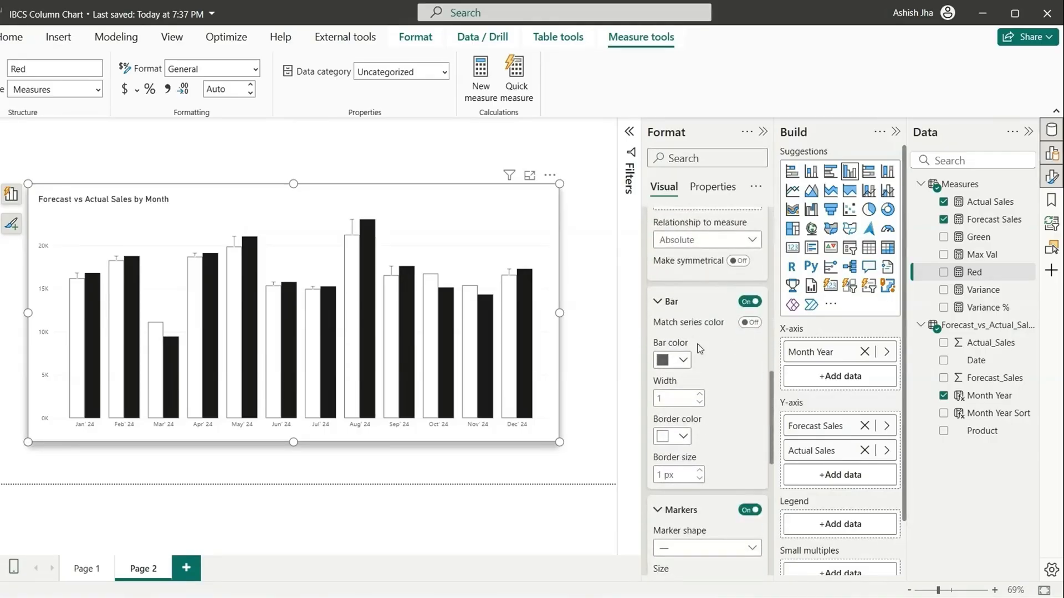
{"action": "left_click", "coordinate": [673, 362]}
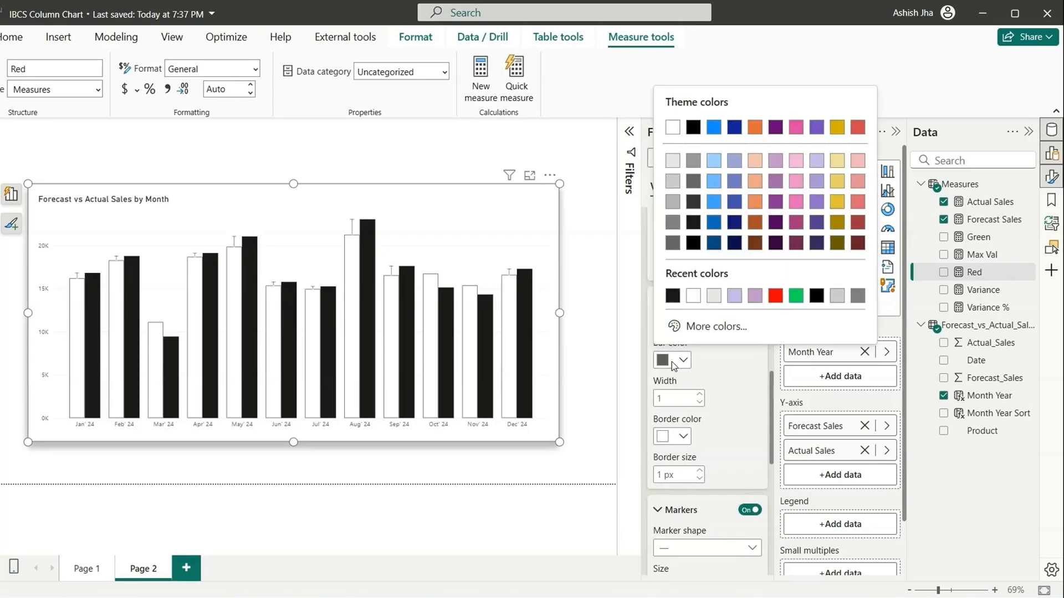
{"action": "left_click", "coordinate": [797, 302]}
{"action": "left_click", "coordinate": [676, 399]}
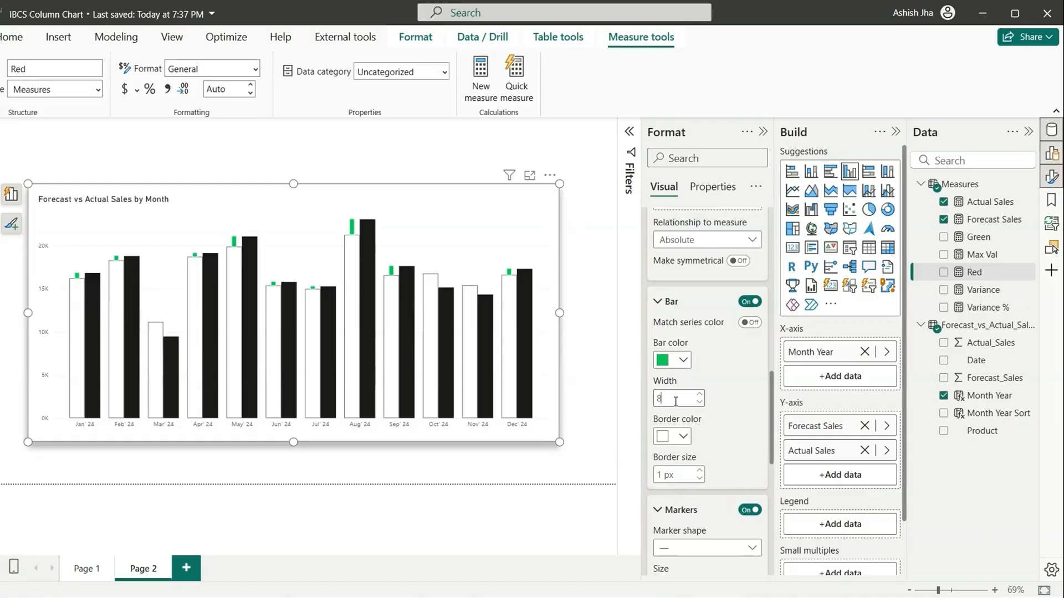
{"action": "scroll", "coordinate": [714, 375], "scroll_direction": "down", "scroll_amount": 1}
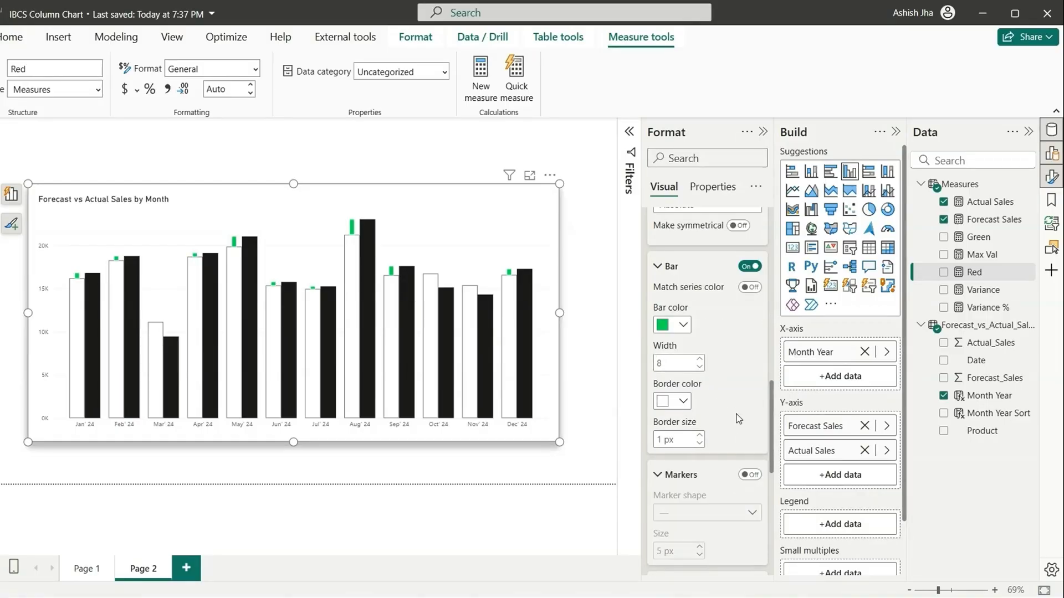
{"action": "scroll", "coordinate": [748, 480], "scroll_direction": "down", "scroll_amount": 8}
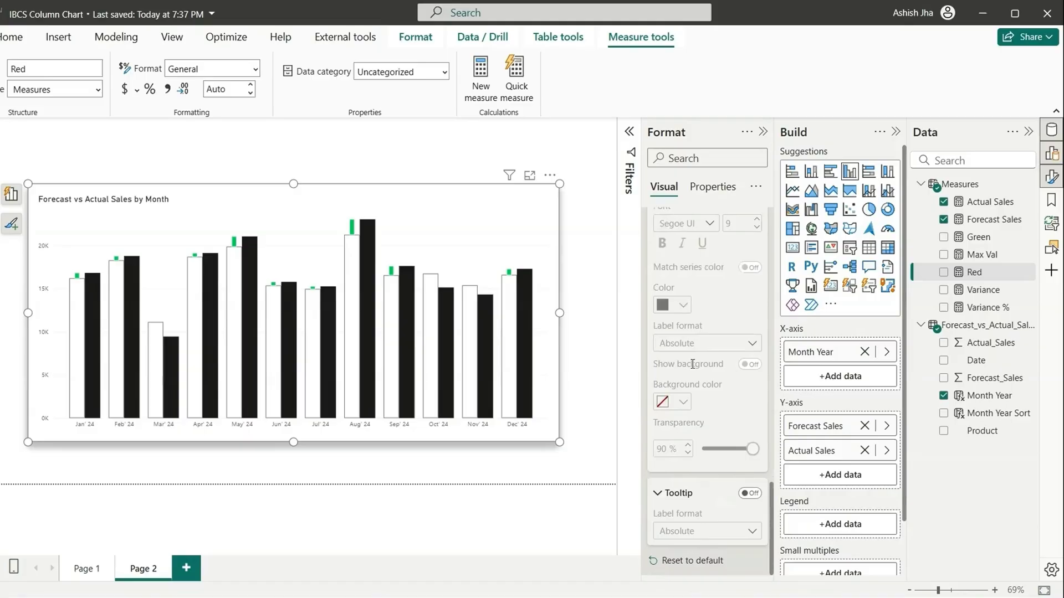
{"action": "scroll", "coordinate": [707, 387], "scroll_direction": "up", "scroll_amount": 6}
{"action": "left_click", "coordinate": [682, 268]}
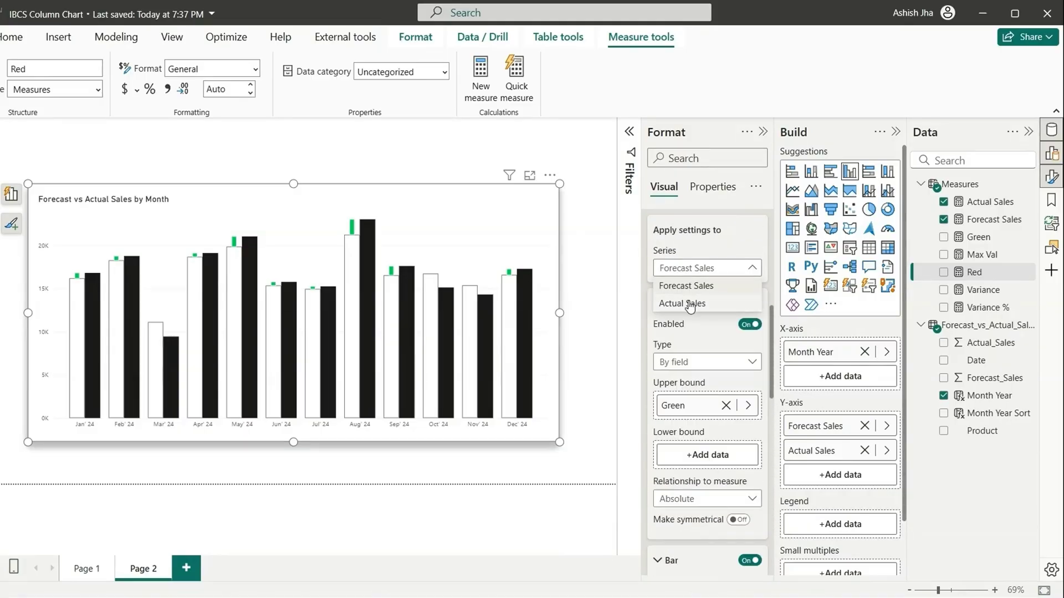
- Turn on Actual Sales error bars with the Red measure as upper bound
{"action": "left_click", "coordinate": [684, 303]}
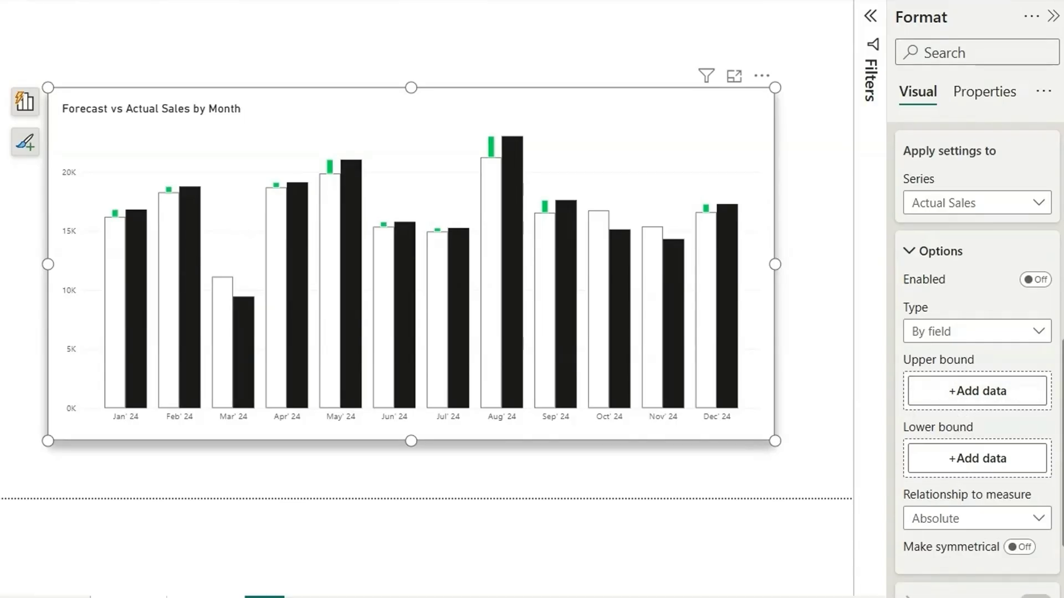
{"action": "left_click_drag", "start_coordinate": [1063, 385], "coordinate": [1022, 388]}
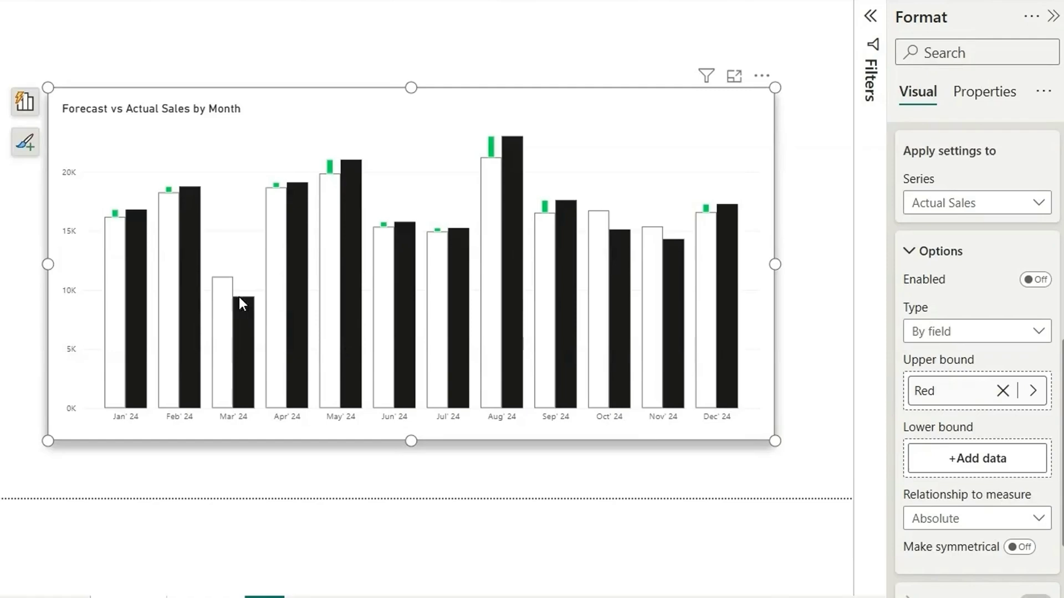
{"action": "left_click", "coordinate": [1035, 279]}
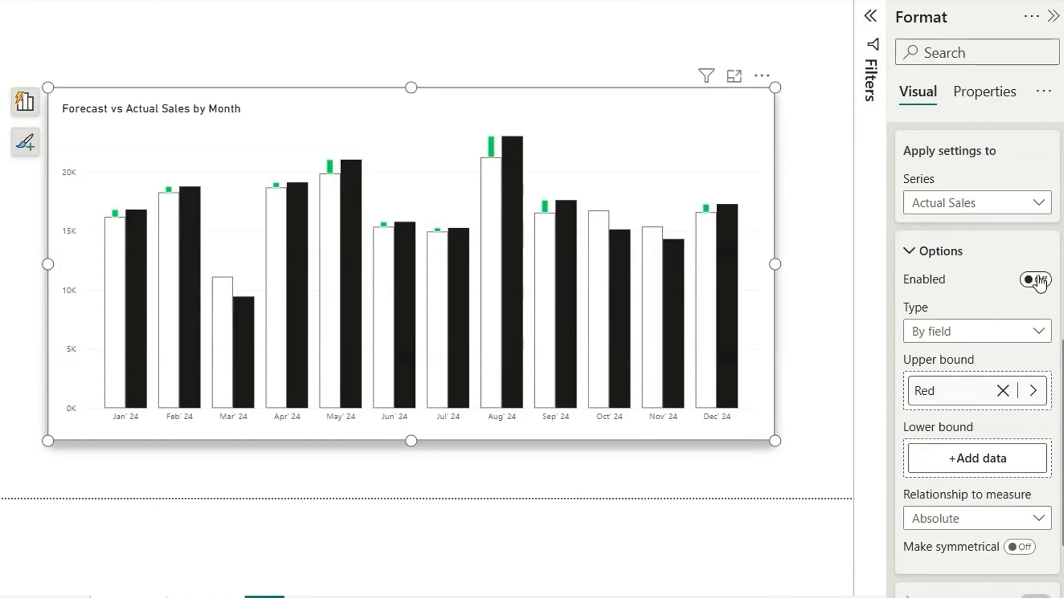
- Make the Actual Sales variance bars red with width 8
{"action": "scroll", "coordinate": [998, 290], "scroll_direction": "down", "scroll_amount": 4}
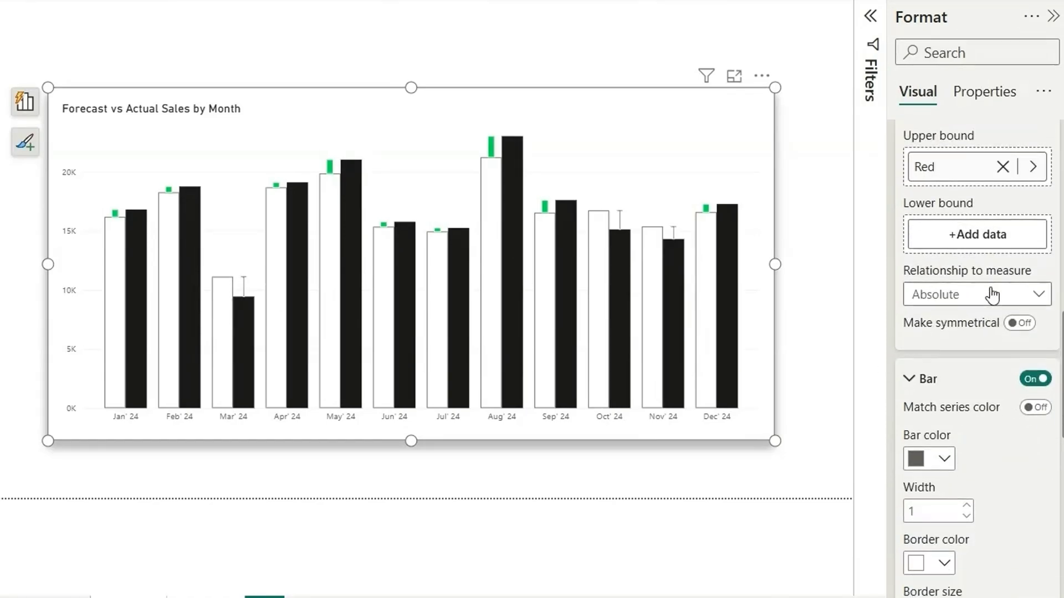
{"action": "left_click", "coordinate": [944, 458]}
{"action": "left_click", "coordinate": [933, 513]}
{"action": "type", "text": "8"}
{"action": "scroll", "coordinate": [969, 403], "scroll_direction": "down", "scroll_amount": 4}
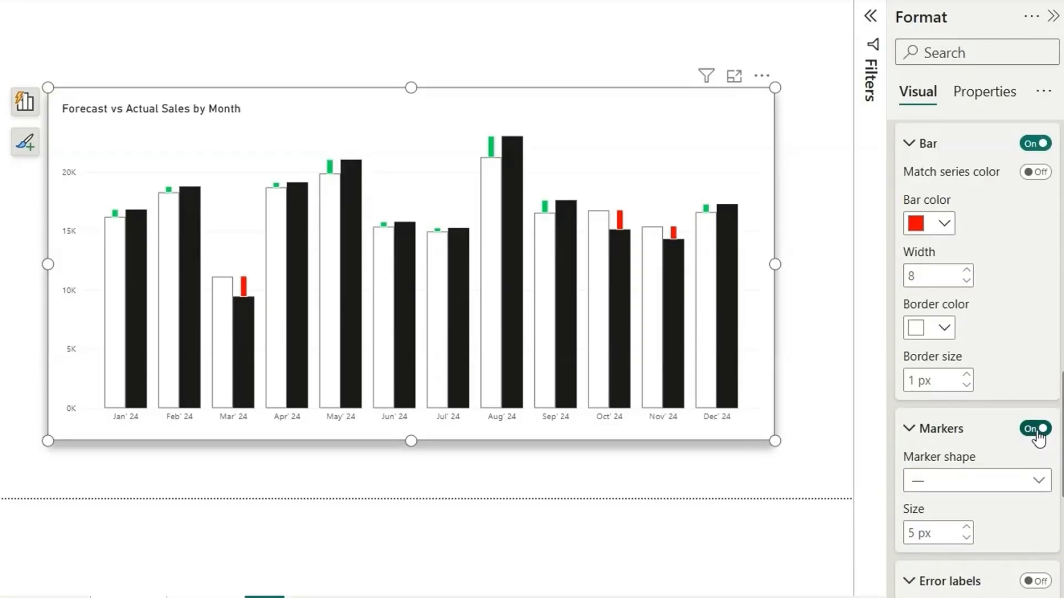
{"action": "scroll", "coordinate": [1037, 488], "scroll_direction": "down", "scroll_amount": 5}
{"action": "scroll", "coordinate": [1019, 360], "scroll_direction": "up", "scroll_amount": 5}
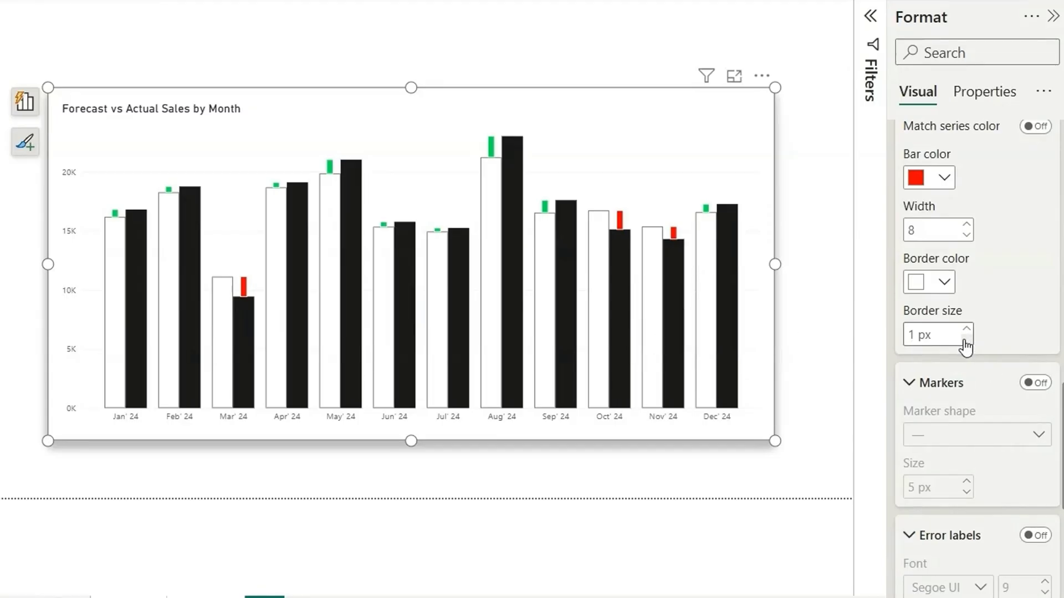
{"action": "scroll", "coordinate": [989, 258], "scroll_direction": "up", "scroll_amount": 8}
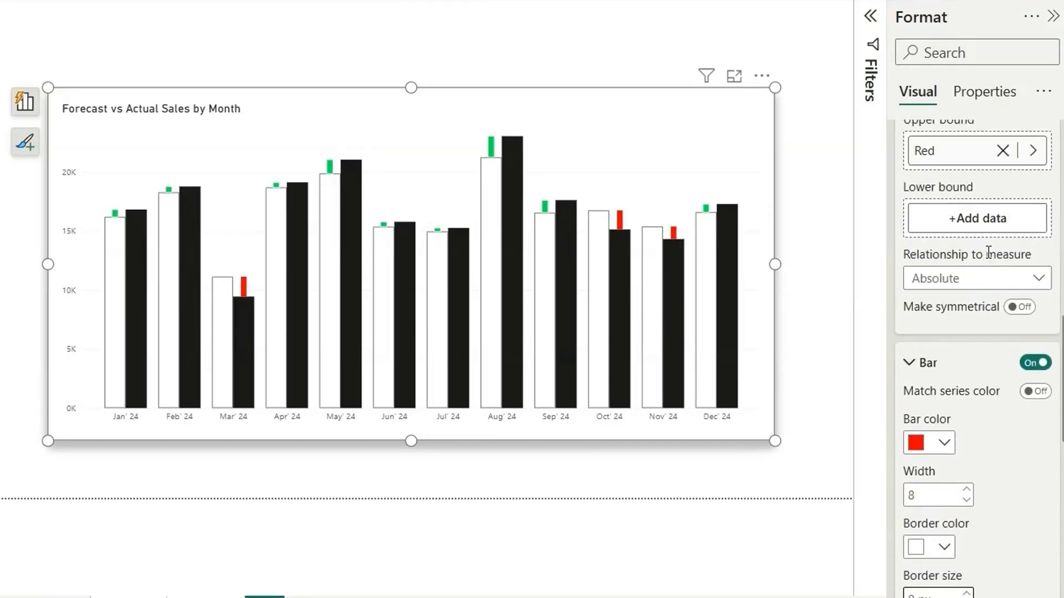
{"action": "left_click", "coordinate": [967, 171]}
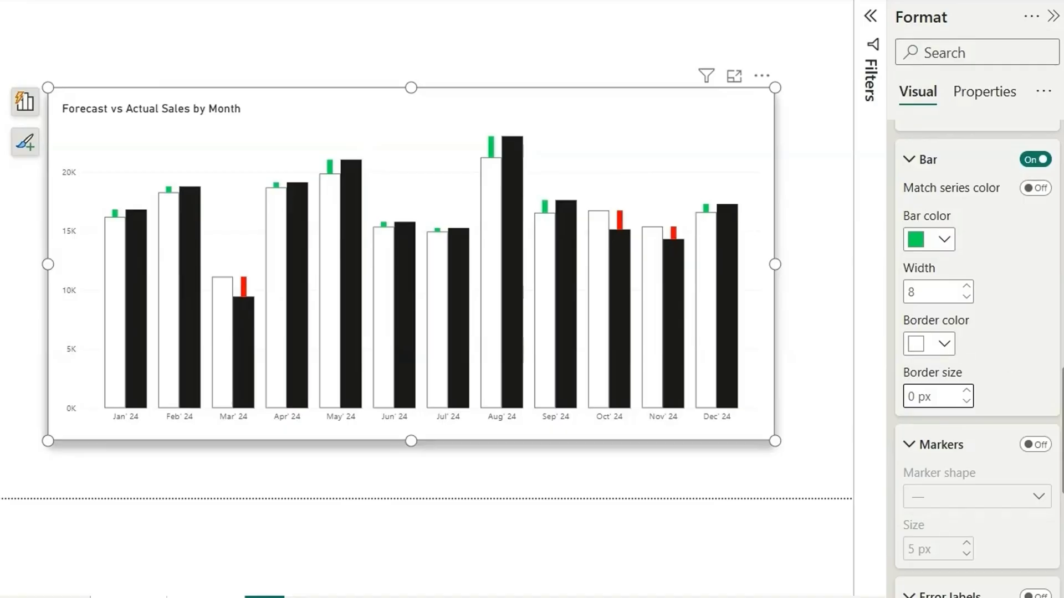
- Expand the Columns settings and apply them to All series
{"action": "scroll", "coordinate": [1023, 305], "scroll_direction": "up", "scroll_amount": 6}
{"action": "scroll", "coordinate": [1022, 306], "scroll_direction": "up", "scroll_amount": 10}
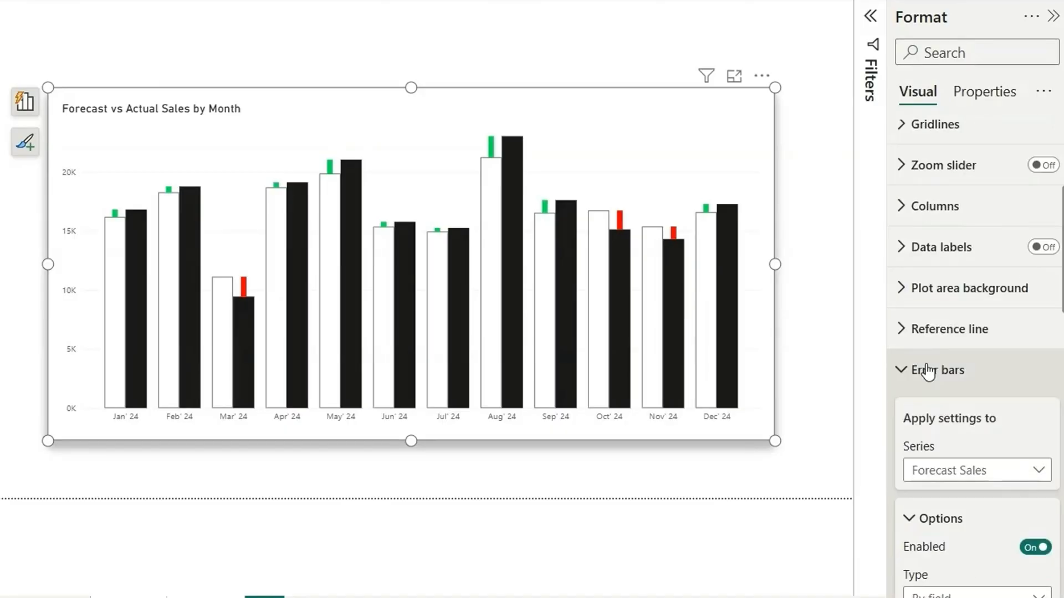
{"action": "left_click", "coordinate": [968, 439]}
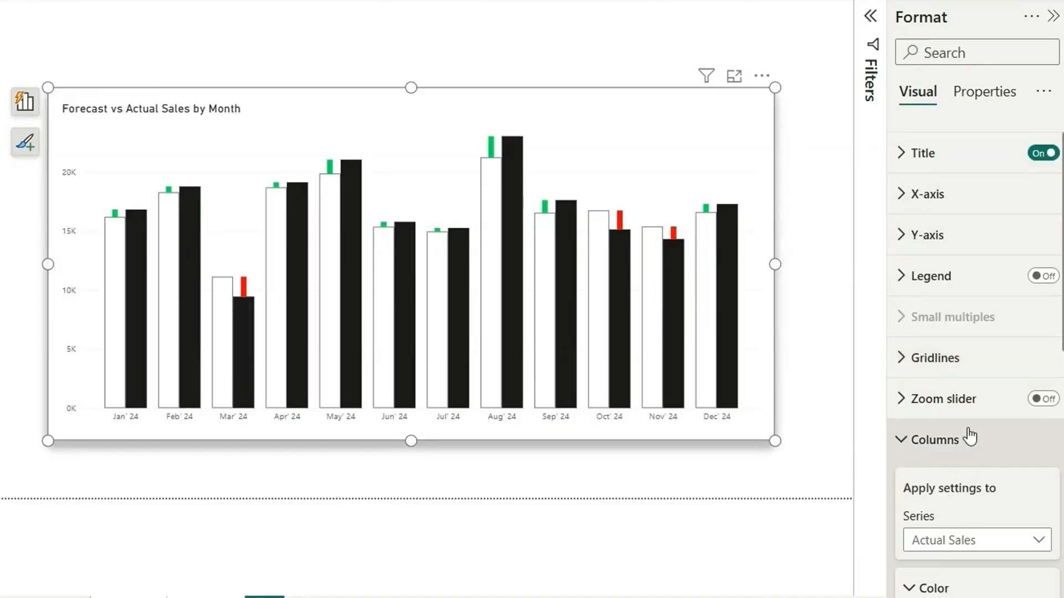
{"action": "scroll", "coordinate": [969, 436], "scroll_direction": "down", "scroll_amount": 5}
{"action": "scroll", "coordinate": [967, 266], "scroll_direction": "up", "scroll_amount": 3}
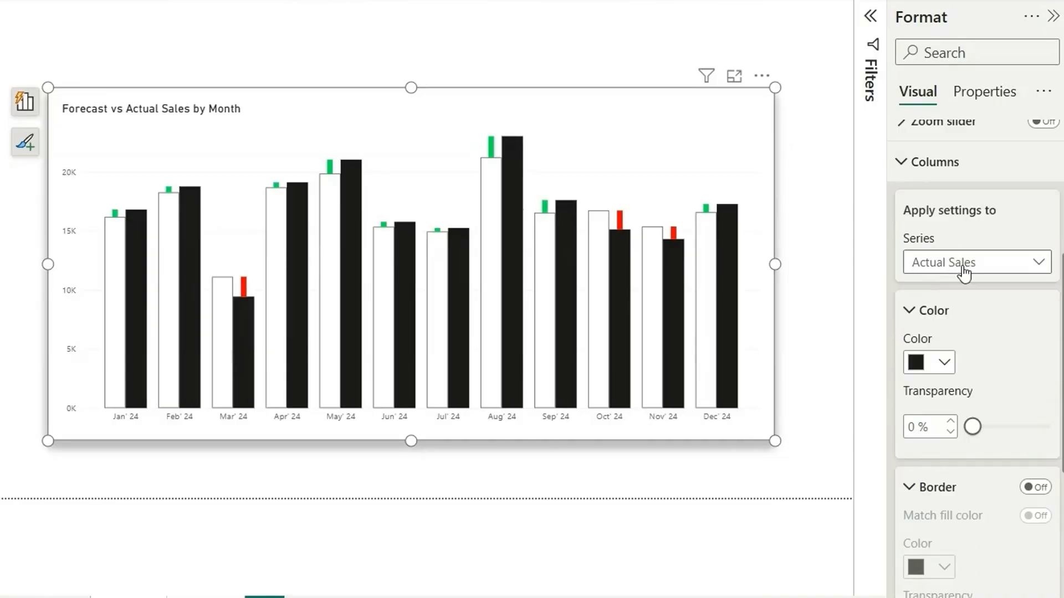
{"action": "left_click", "coordinate": [964, 265]}
{"action": "left_click", "coordinate": [936, 285]}
- Turn on column overlap with 40% space between series and 59% between categories
{"action": "scroll", "coordinate": [1018, 326], "scroll_direction": "down", "scroll_amount": 7}
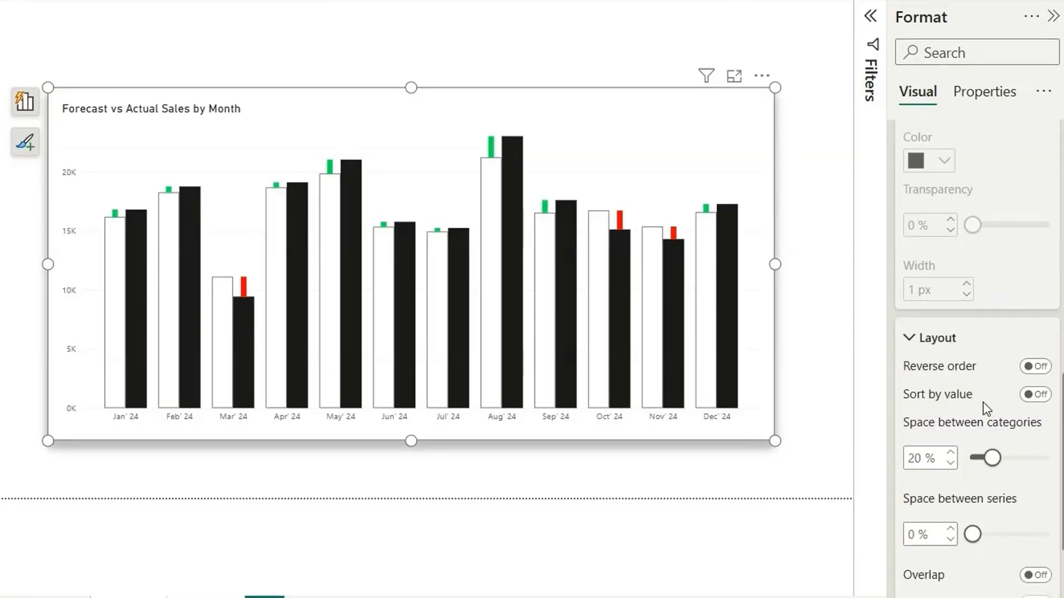
{"action": "scroll", "coordinate": [983, 401], "scroll_direction": "down", "scroll_amount": 3}
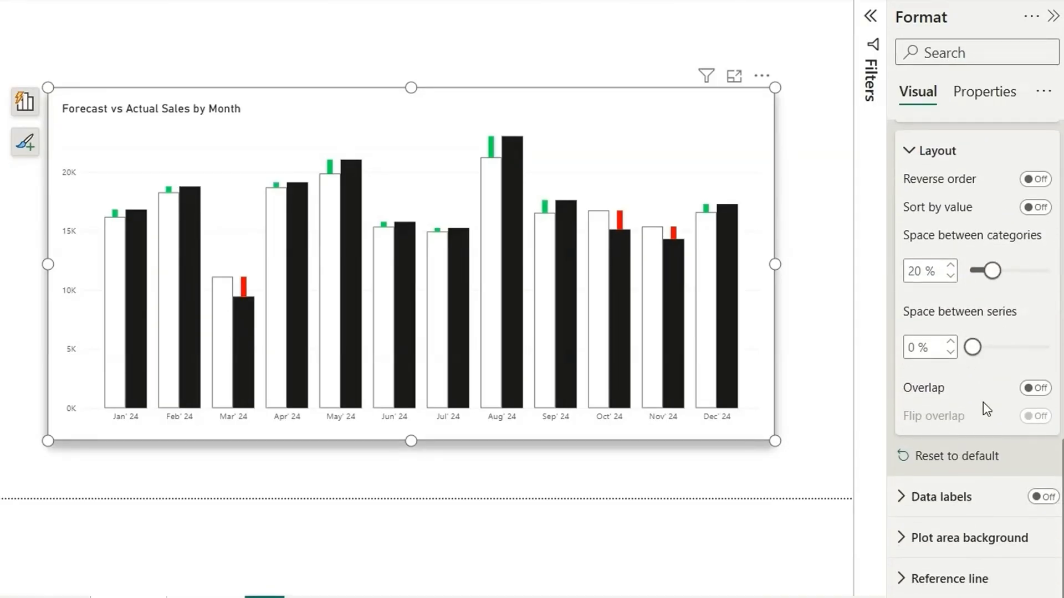
{"action": "left_click", "coordinate": [1030, 388]}
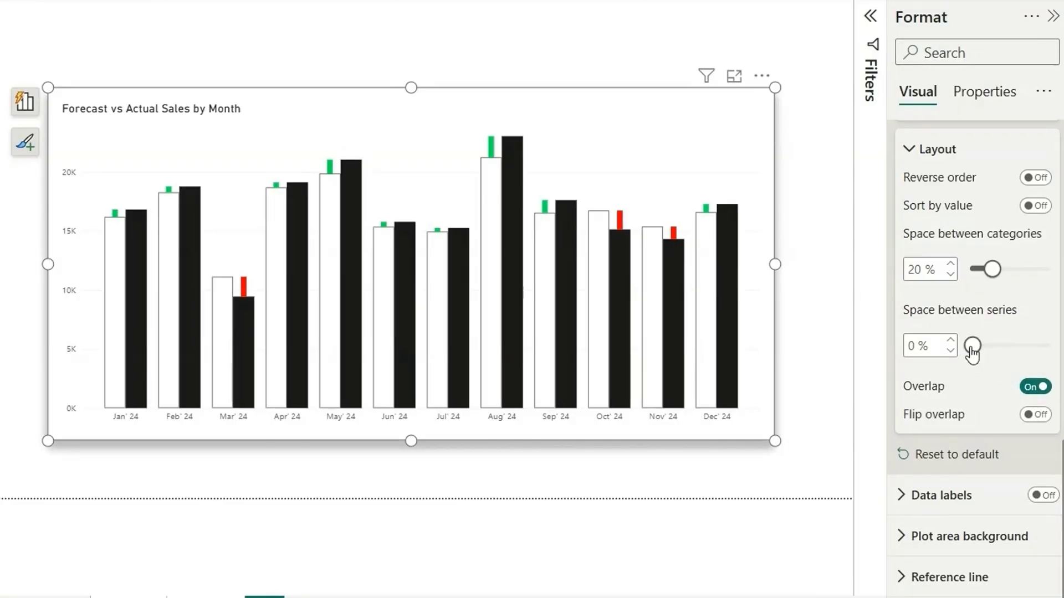
{"action": "left_click_drag", "start_coordinate": [972, 349], "coordinate": [1002, 349]}
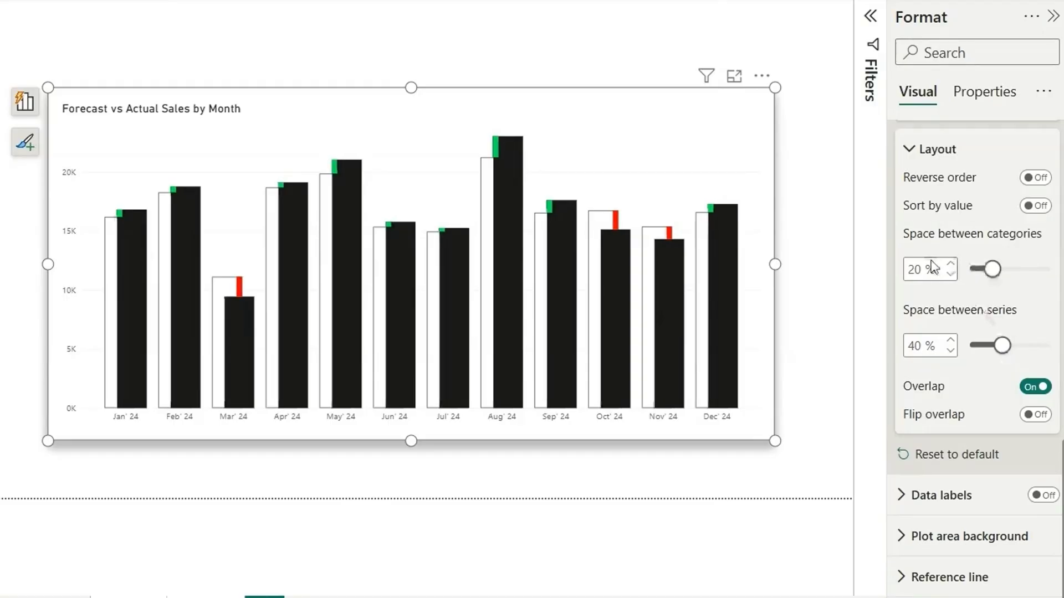
{"action": "left_click_drag", "start_coordinate": [992, 280], "coordinate": [1018, 281]}
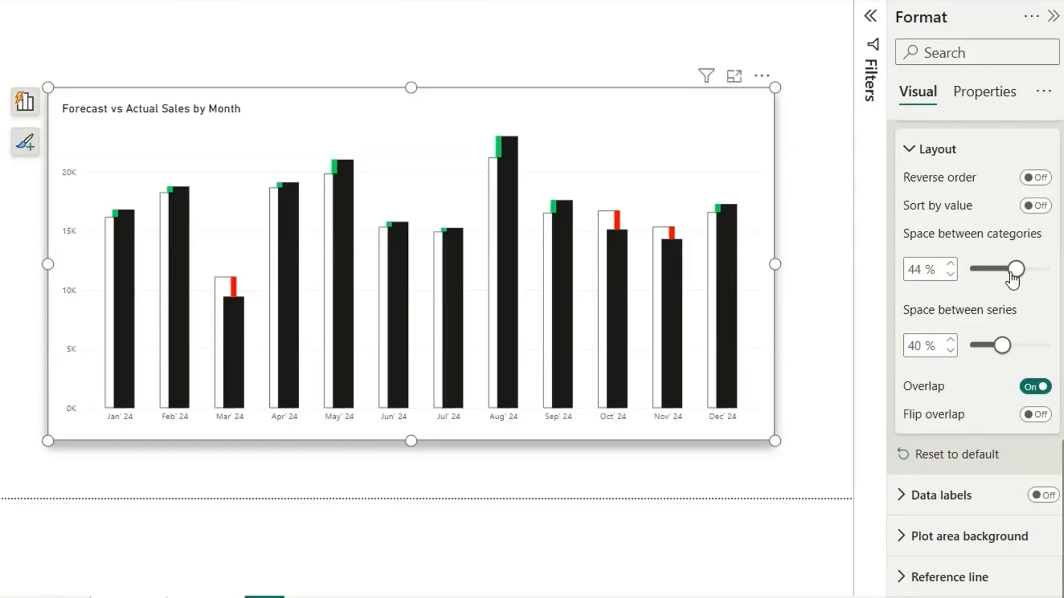
{"action": "left_click_drag", "start_coordinate": [1013, 279], "coordinate": [1034, 281]}
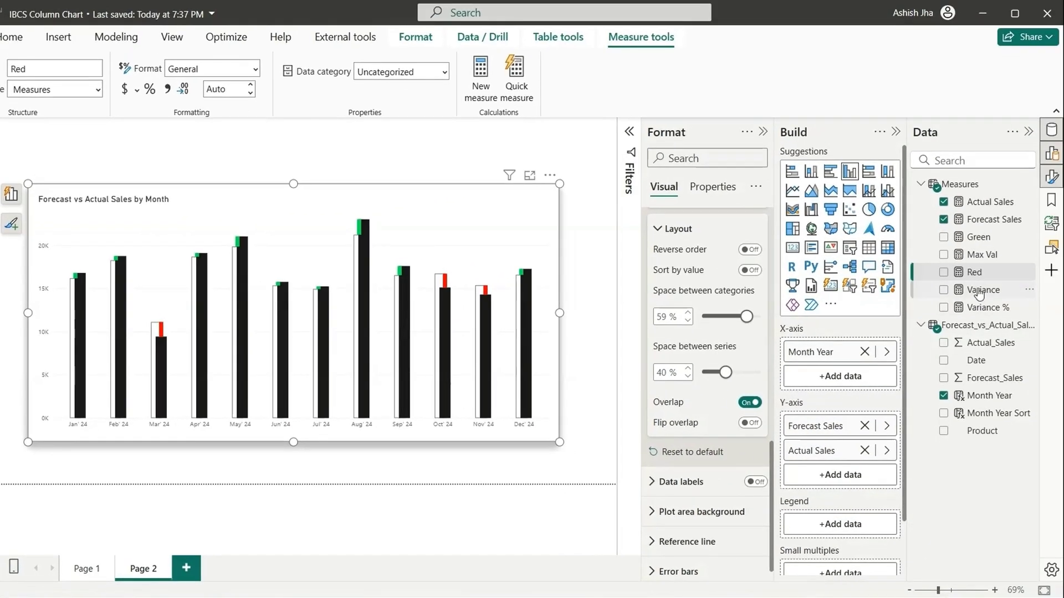
- Drag the Max Val measure into the Y-axis well as a third column series
{"action": "left_click_drag", "start_coordinate": [979, 256], "coordinate": [858, 475]}
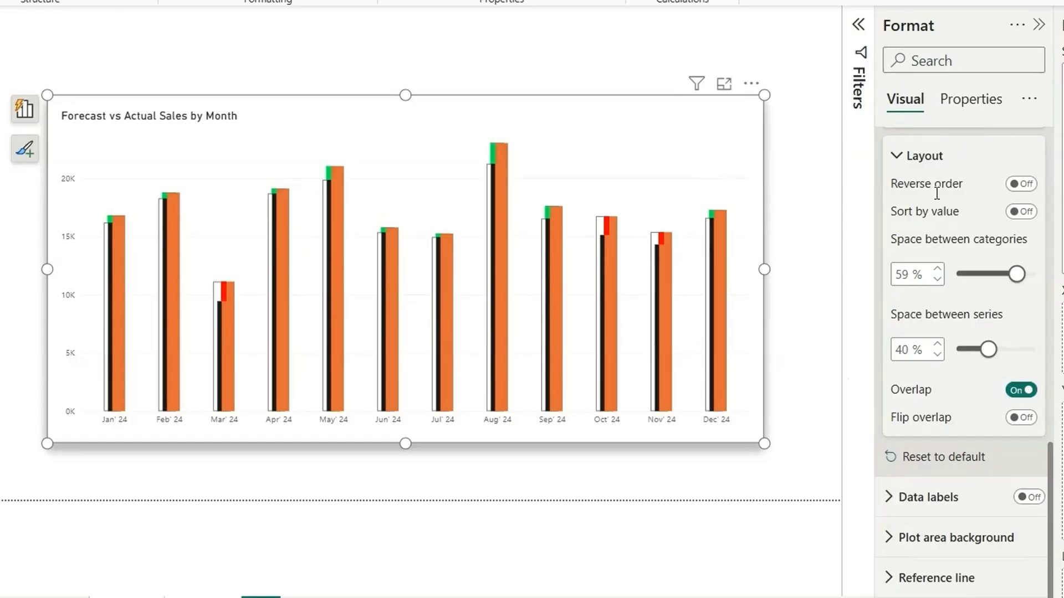
- Set the Max Val series' column colour transparency to 100%
{"action": "scroll", "coordinate": [937, 194], "scroll_direction": "down", "scroll_amount": 1}
{"action": "scroll", "coordinate": [936, 197], "scroll_direction": "up", "scroll_amount": 10}
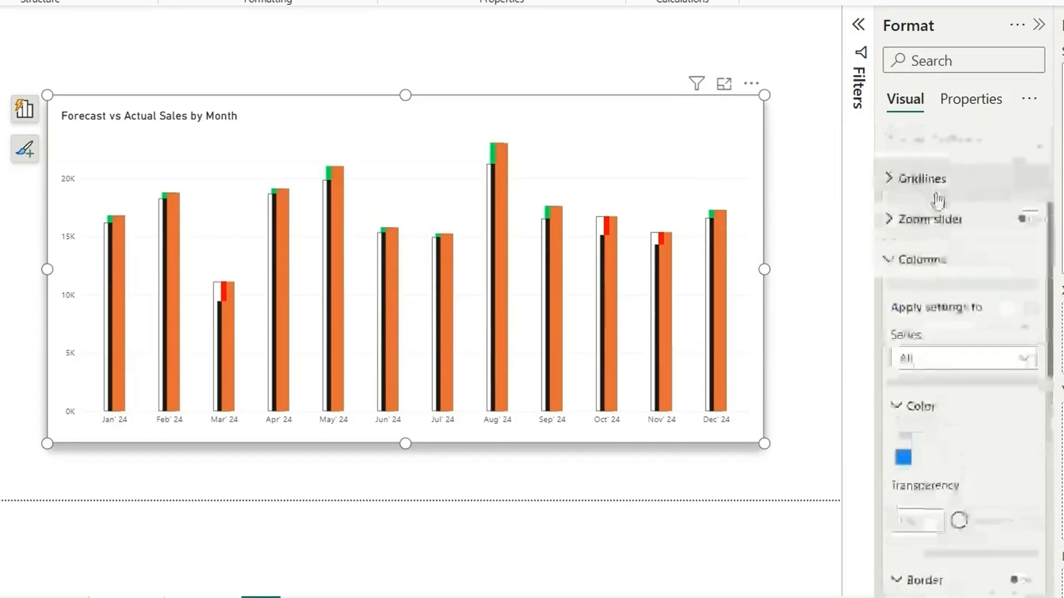
{"action": "left_click", "coordinate": [957, 365]}
{"action": "left_click", "coordinate": [895, 461]}
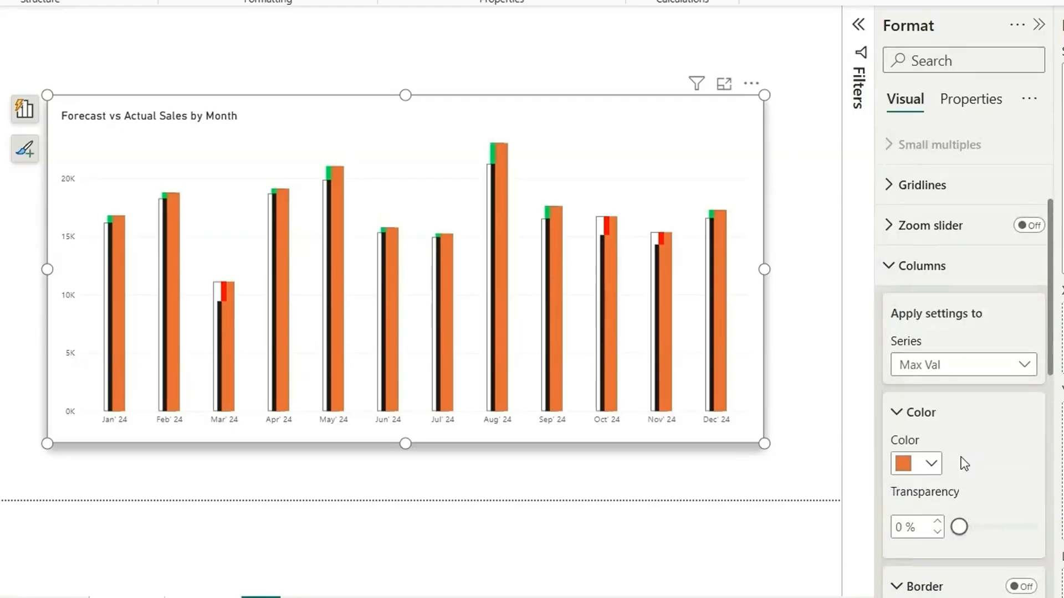
{"action": "scroll", "coordinate": [964, 464], "scroll_direction": "down", "scroll_amount": 1}
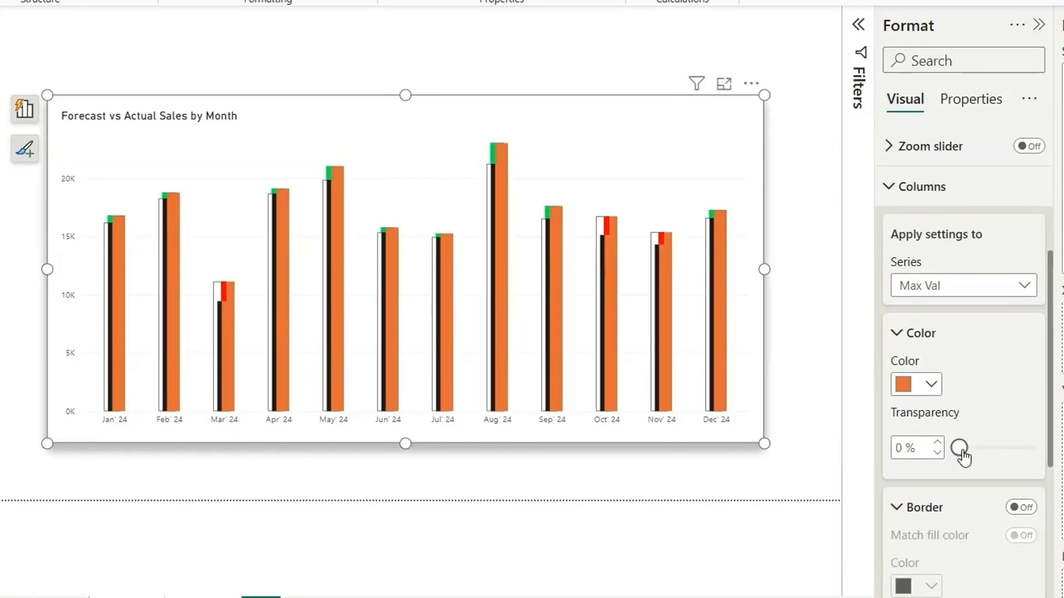
{"action": "left_click_drag", "start_coordinate": [962, 455], "coordinate": [1046, 462]}
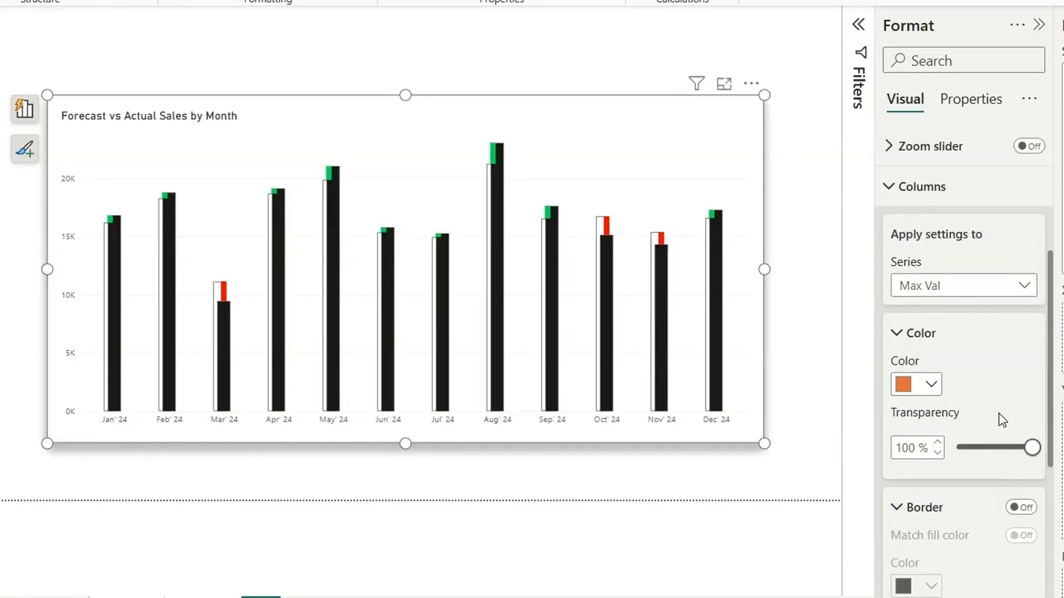
- Turn on data labels and switch them off for the Forecast Sales series
{"action": "scroll", "coordinate": [998, 414], "scroll_direction": "down", "scroll_amount": 3}
{"action": "scroll", "coordinate": [998, 413], "scroll_direction": "down", "scroll_amount": 2}
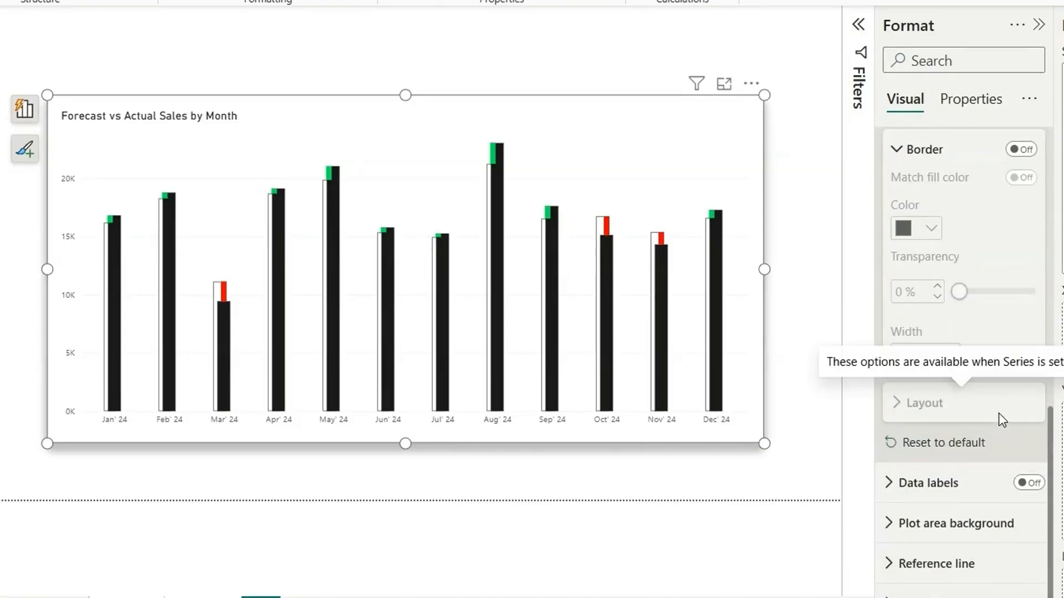
{"action": "left_click", "coordinate": [1029, 484]}
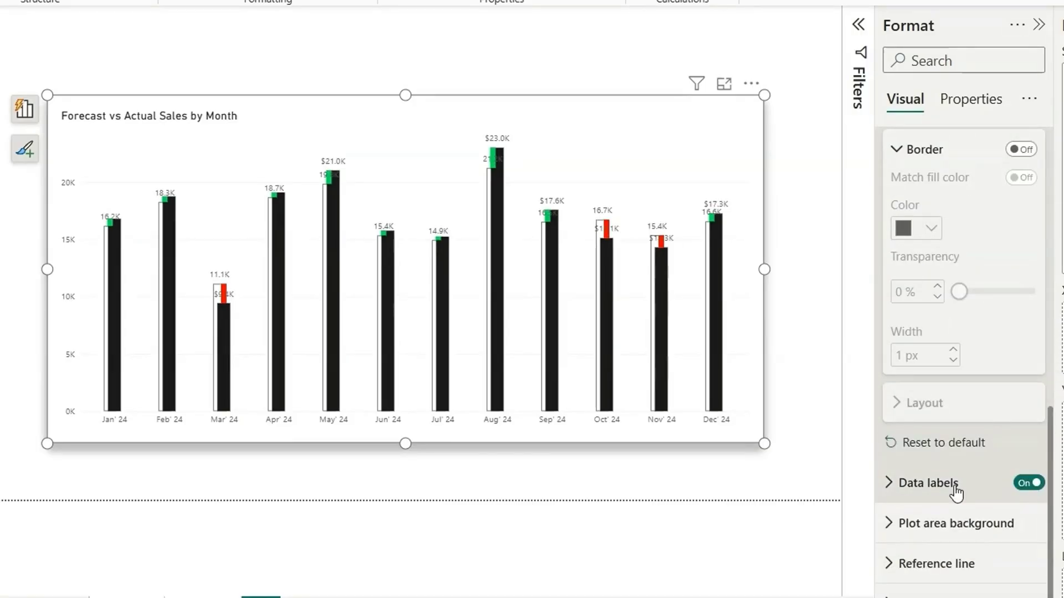
{"action": "left_click", "coordinate": [955, 490]}
{"action": "left_click", "coordinate": [949, 333]}
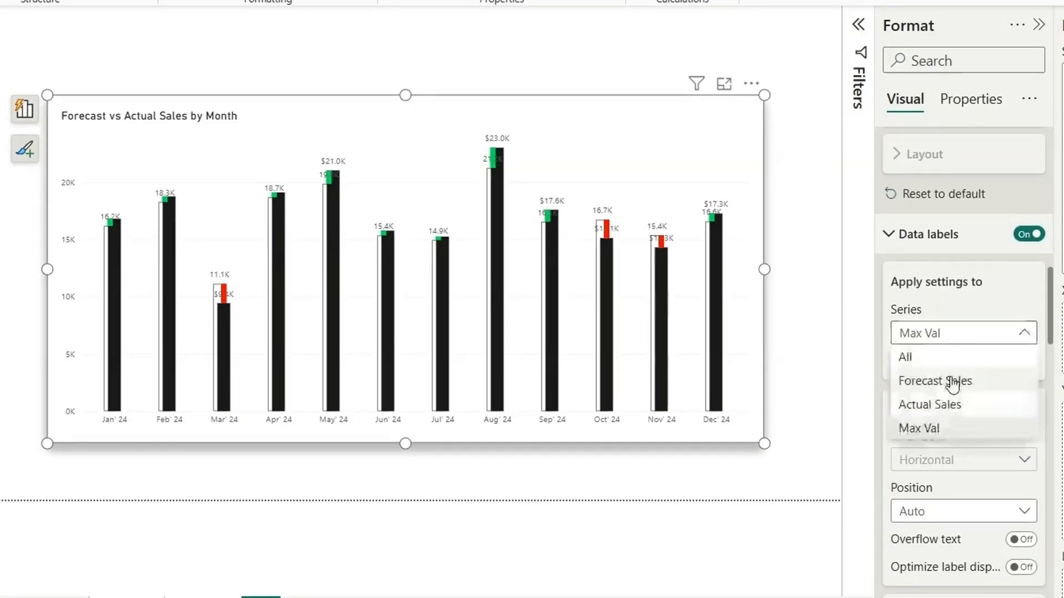
{"action": "left_click", "coordinate": [951, 381]}
{"action": "left_click", "coordinate": [1023, 363]}
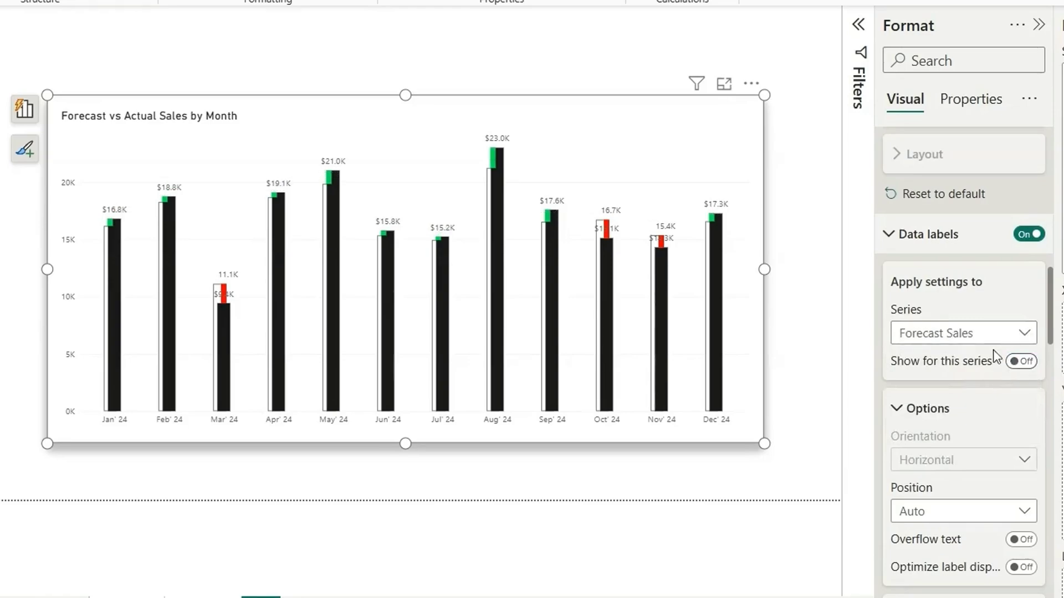
- Leave Actual Sales labels off and select Max Val as the labelled series
{"action": "left_click", "coordinate": [903, 335]}
{"action": "left_click", "coordinate": [904, 407]}
{"action": "left_click", "coordinate": [1017, 362]}
{"action": "left_click", "coordinate": [1023, 333]}
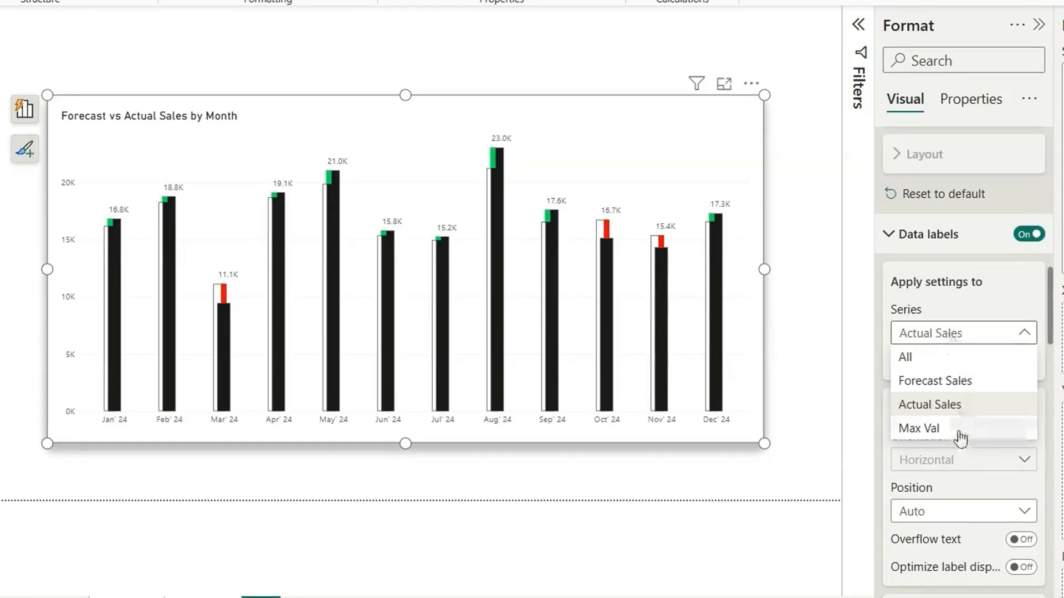
{"action": "left_click", "coordinate": [899, 431]}
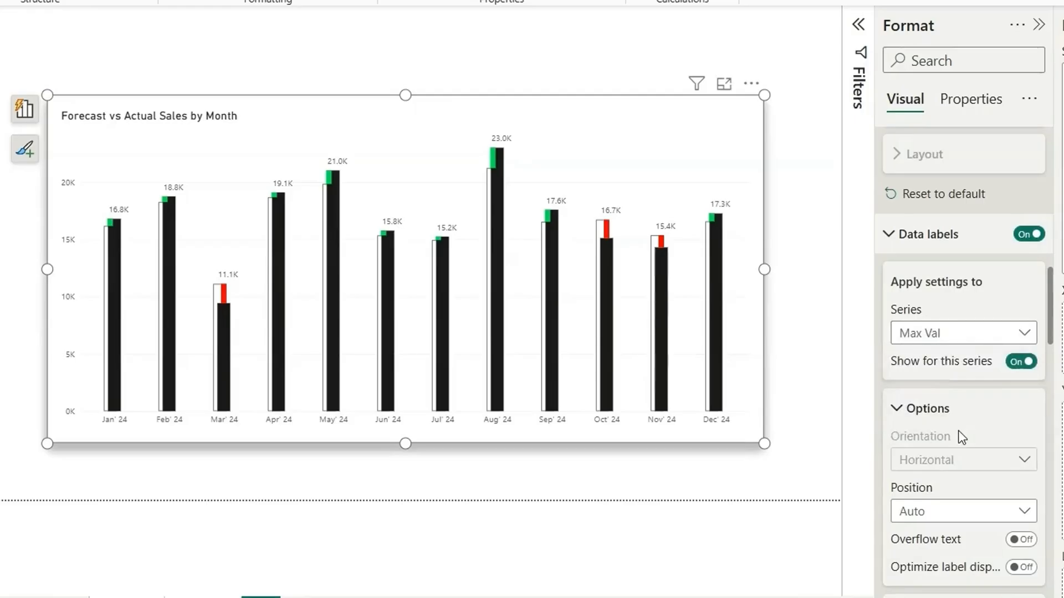
{"action": "scroll", "coordinate": [951, 384], "scroll_direction": "down", "scroll_amount": 10}
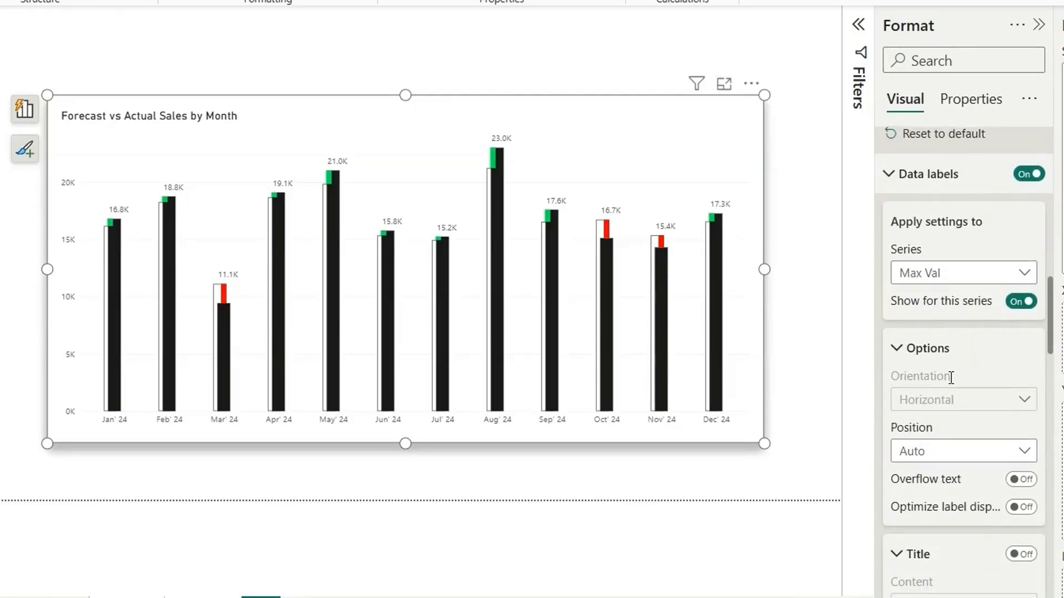
- Set the label value field to Variance %, font size 10, display units None
{"action": "scroll", "coordinate": [951, 378], "scroll_direction": "down", "scroll_amount": 4}
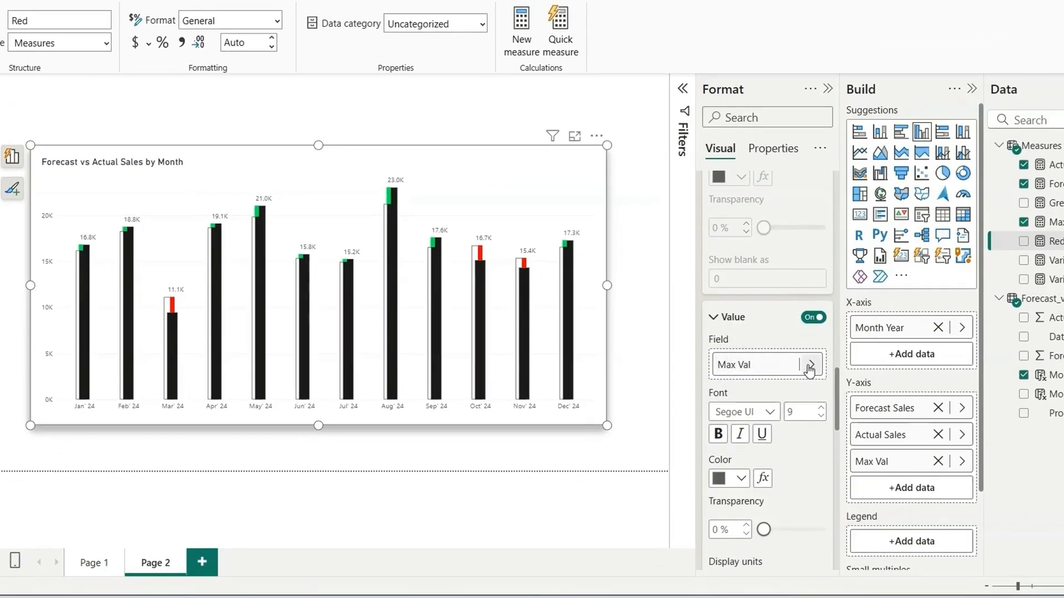
{"action": "left_click", "coordinate": [810, 366]}
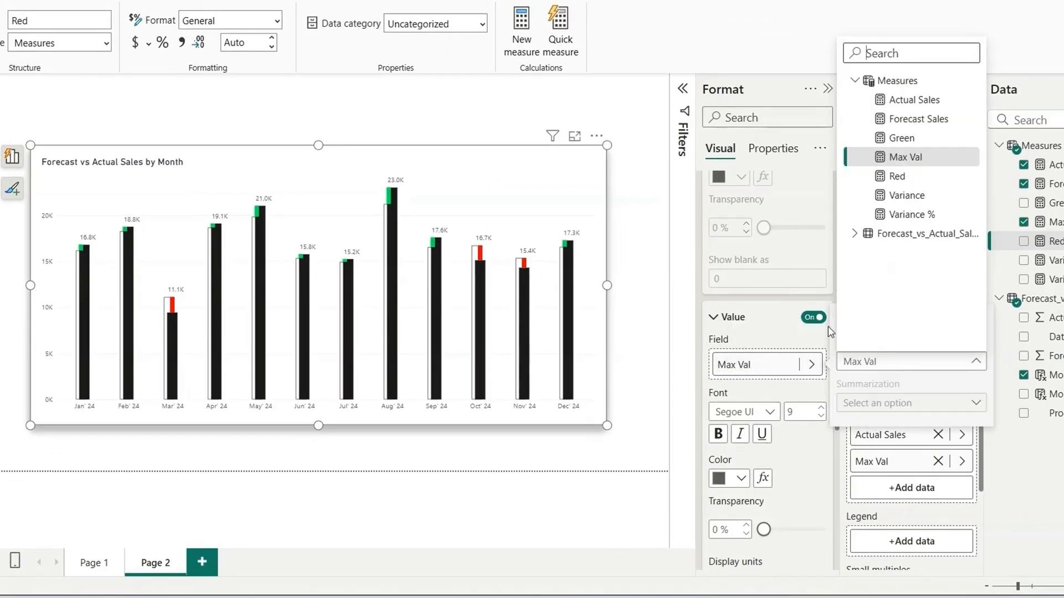
{"action": "left_click", "coordinate": [904, 218]}
{"action": "scroll", "coordinate": [798, 468], "scroll_direction": "down", "scroll_amount": 2}
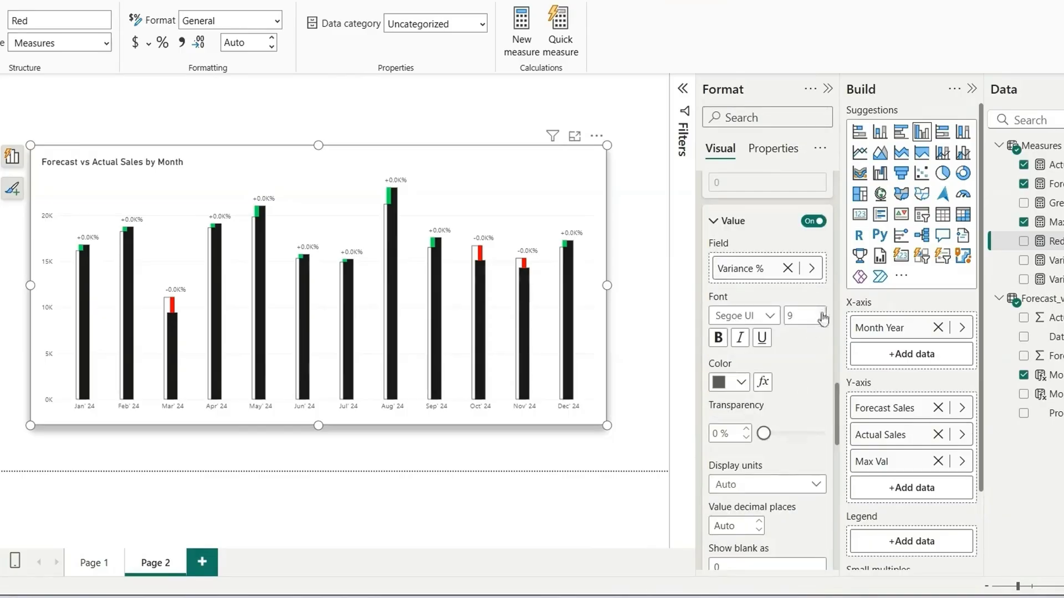
{"action": "left_click", "coordinate": [822, 313]}
{"action": "scroll", "coordinate": [768, 398], "scroll_direction": "down", "scroll_amount": 2}
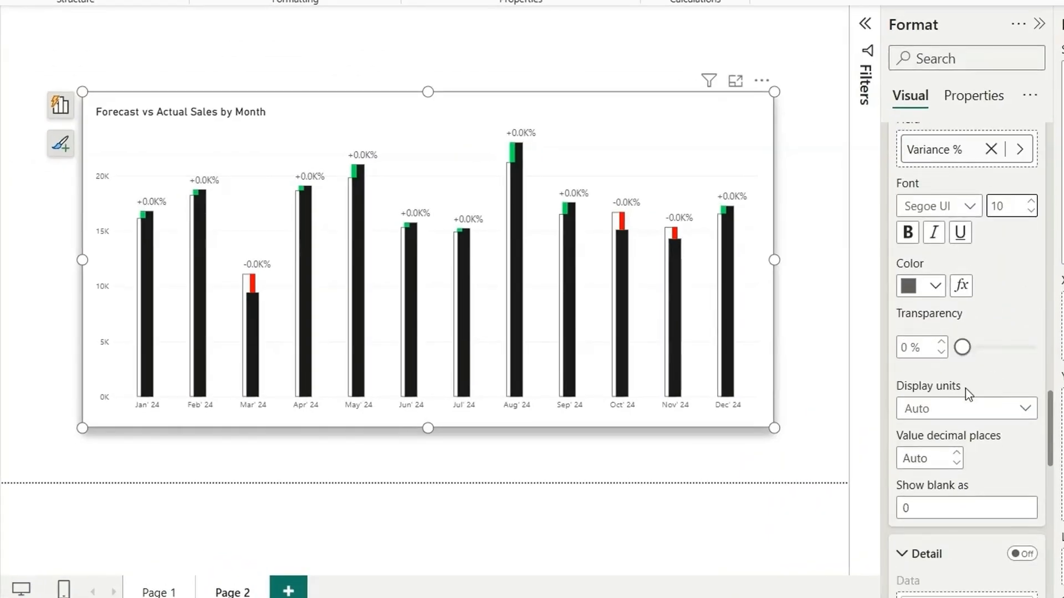
{"action": "left_click", "coordinate": [945, 413]}
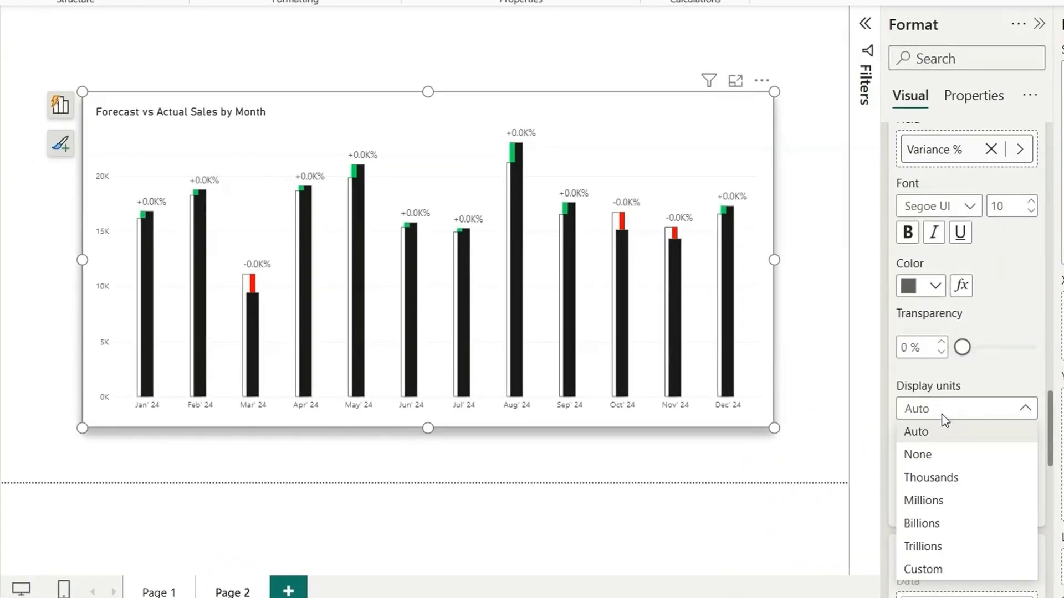
{"action": "left_click", "coordinate": [966, 455]}
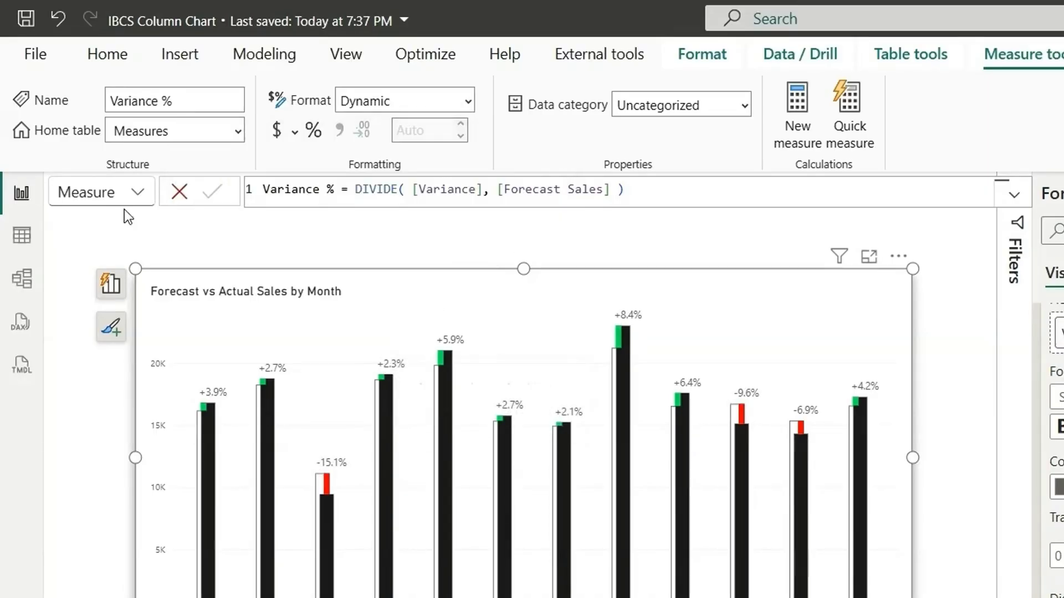
- Set the Variance % format string to +0.0%;-0.0%;0.0% in the formula bar
{"action": "left_click", "coordinate": [136, 194]}
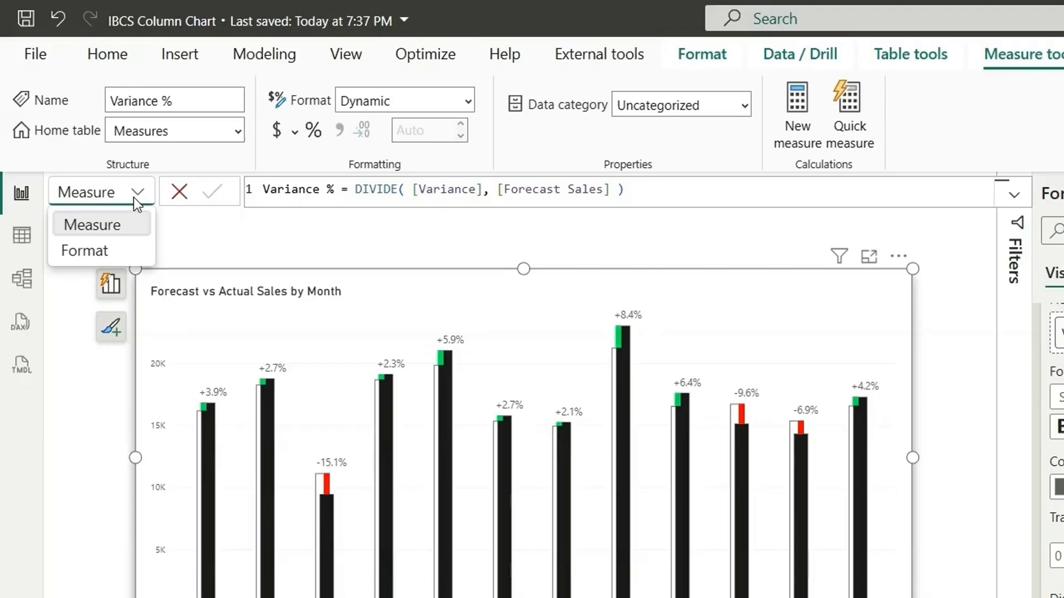
{"action": "left_click", "coordinate": [116, 253]}
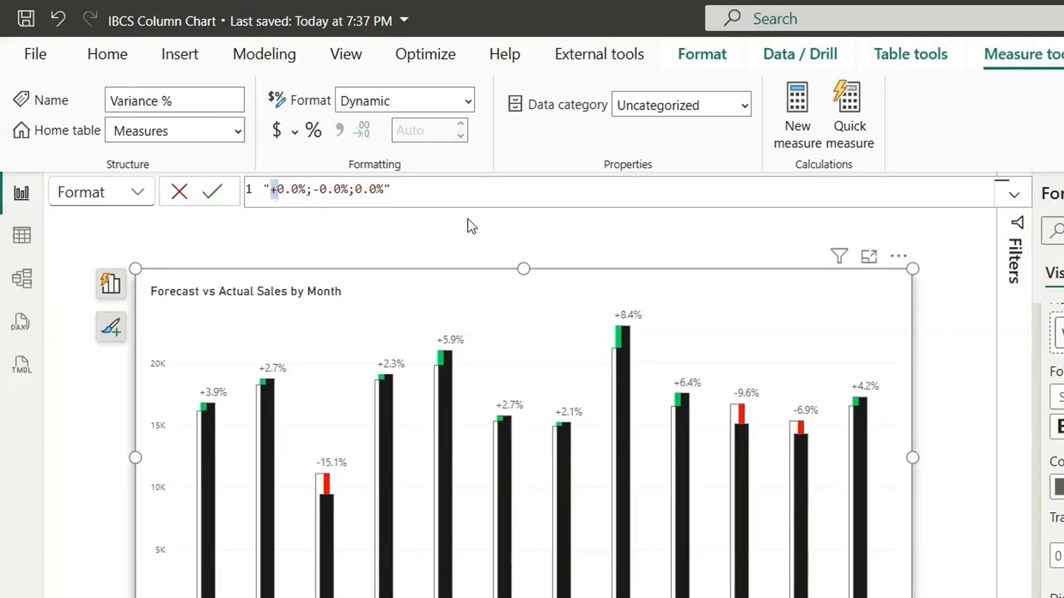
{"action": "left_click", "coordinate": [306, 189]}
{"action": "left_click_drag", "start_coordinate": [306, 189], "coordinate": [391, 189]}
{"action": "key", "text": "ctrl+z"}
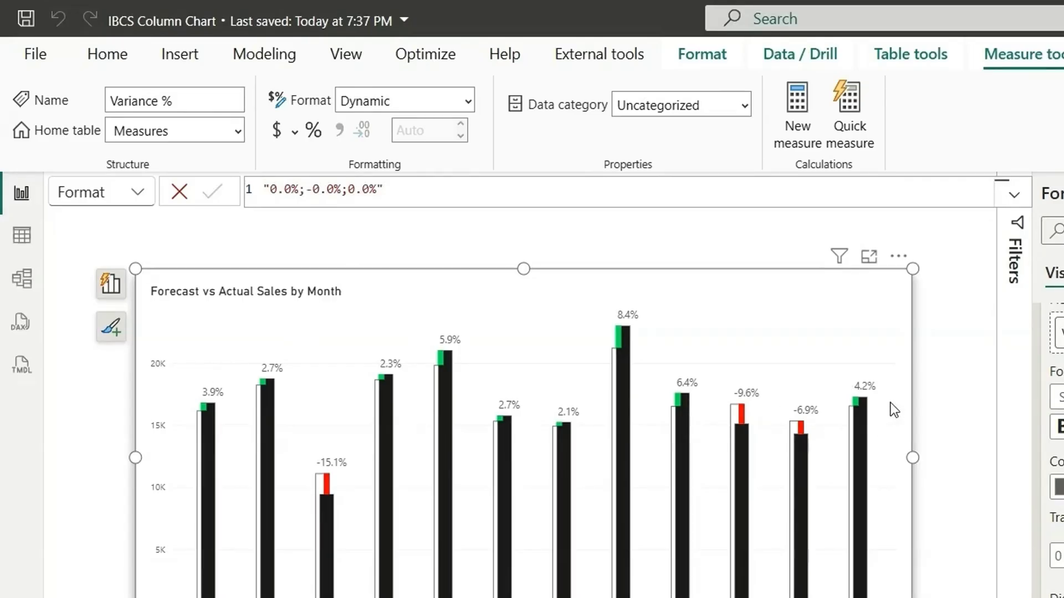
{"action": "left_click", "coordinate": [270, 194]}
{"action": "type", "text": "+"}
{"action": "key", "text": "Return"}
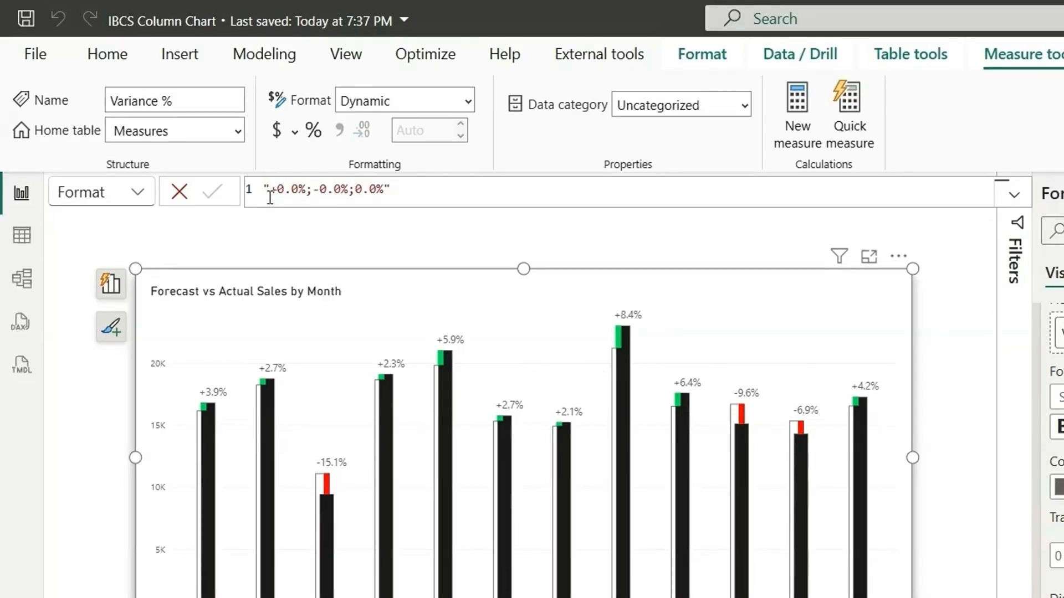
{"action": "left_click", "coordinate": [732, 314]}
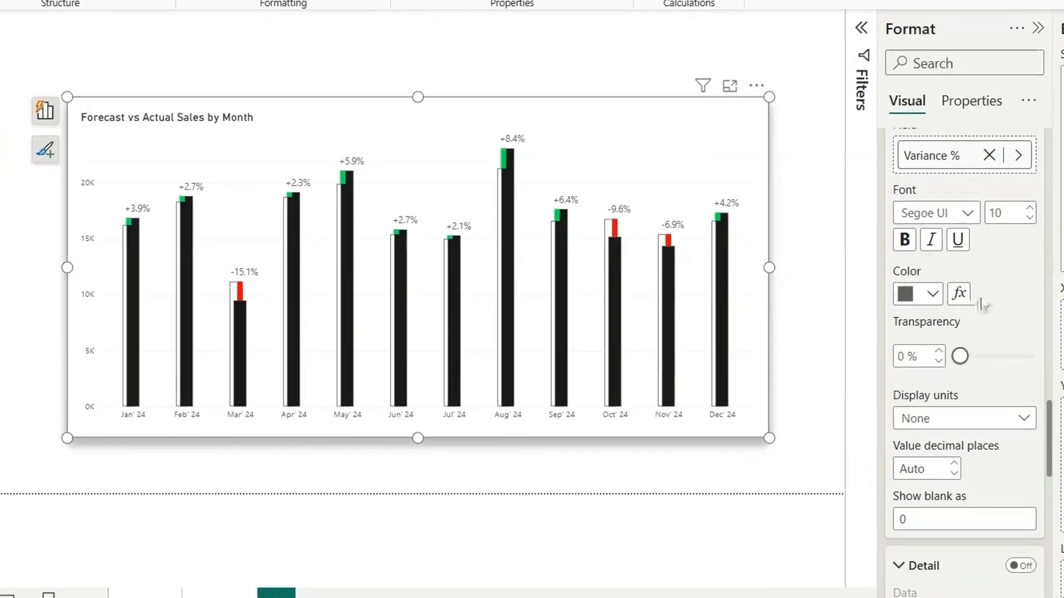
- Set up rule-based conditional colouring for the label colour, based on the Variance measure
{"action": "scroll", "coordinate": [980, 303], "scroll_direction": "up", "scroll_amount": 2}
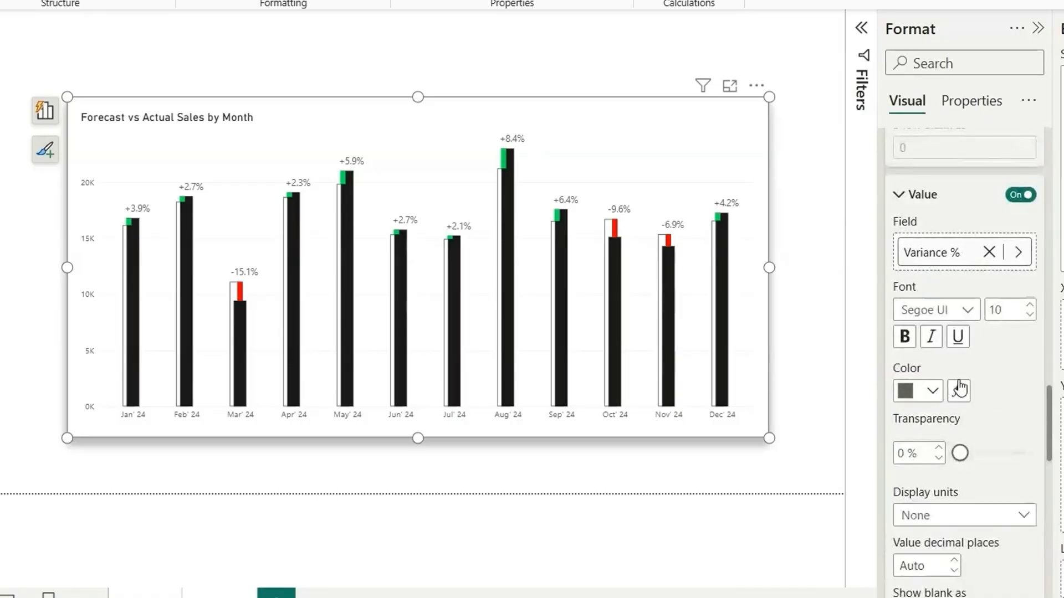
{"action": "left_click", "coordinate": [960, 392]}
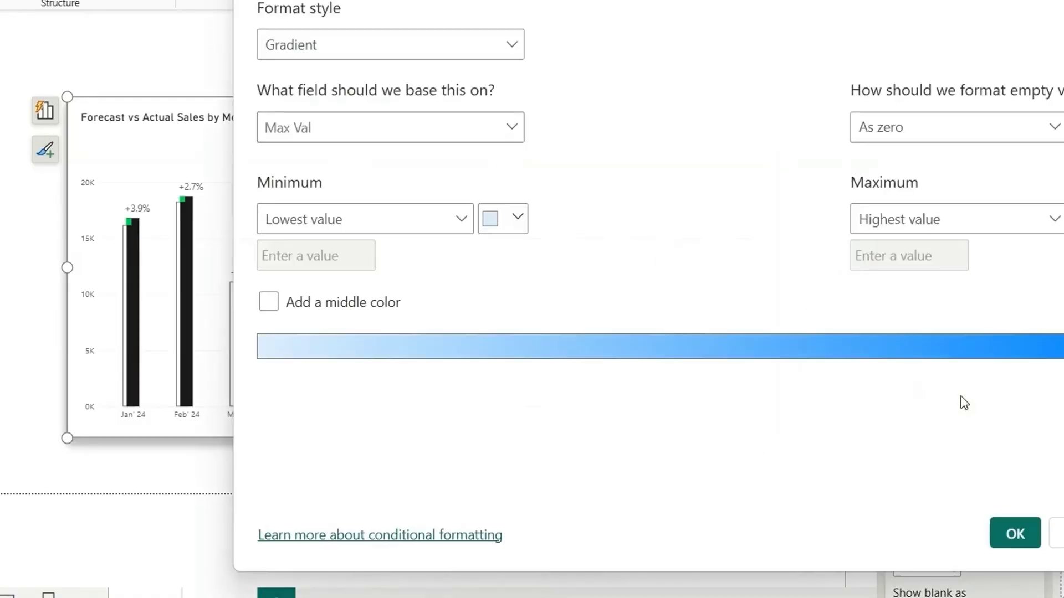
{"action": "left_click", "coordinate": [286, 129]}
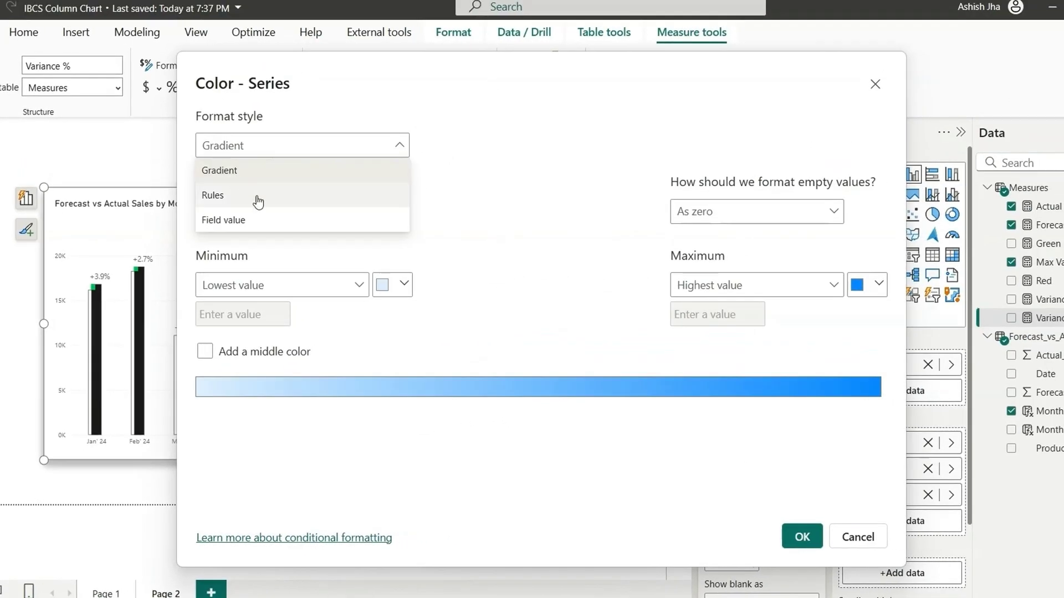
{"action": "left_click", "coordinate": [276, 178]}
{"action": "left_click", "coordinate": [276, 187]}
{"action": "left_click", "coordinate": [229, 395]}
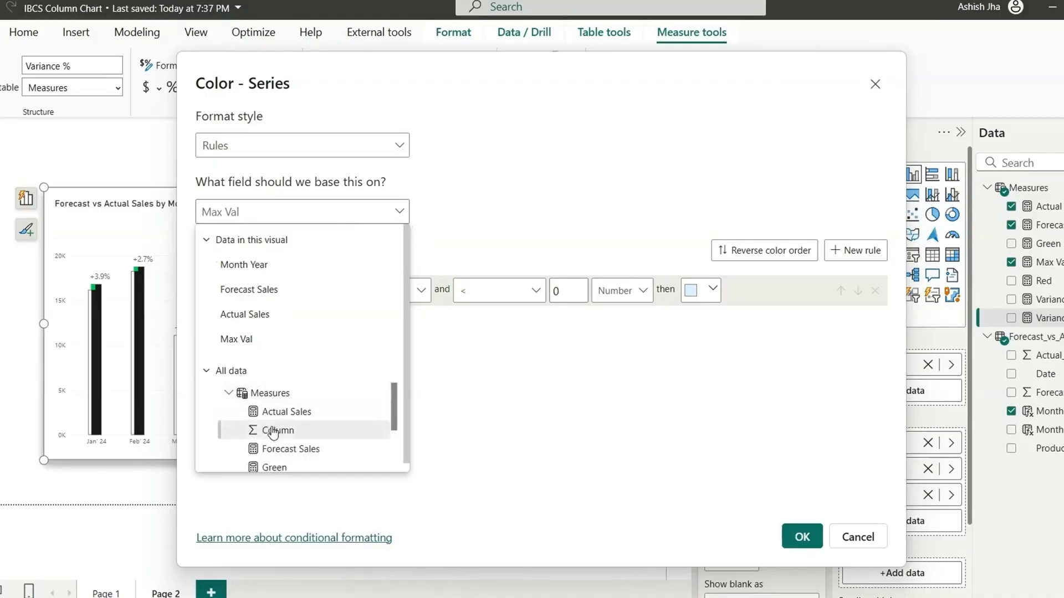
{"action": "scroll", "coordinate": [271, 431], "scroll_direction": "down", "scroll_amount": 3}
{"action": "left_click", "coordinate": [278, 431]}
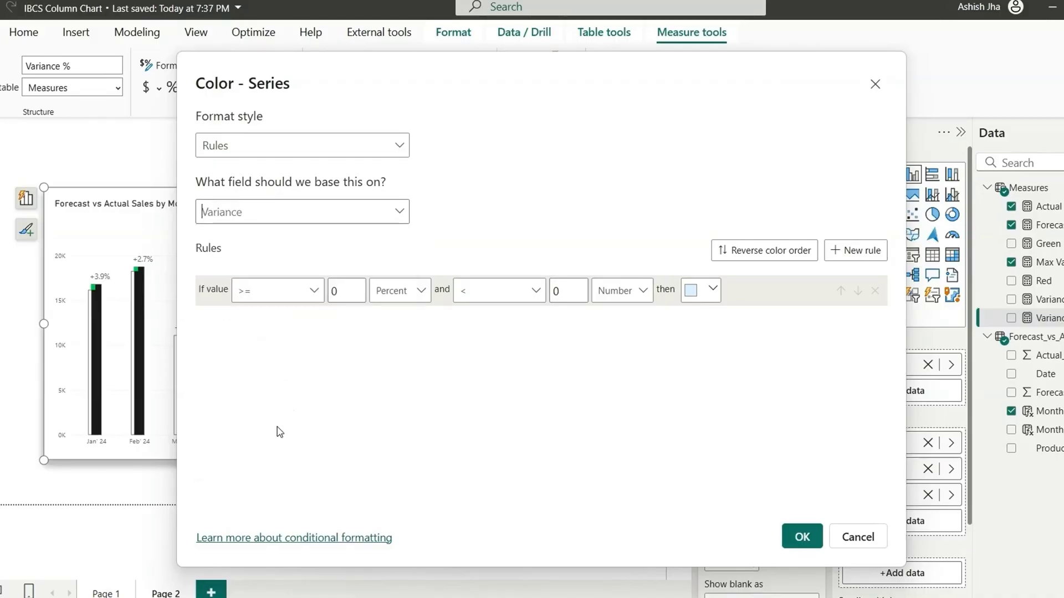
- Make the first rule colour values greater than 0 up to Max green
{"action": "left_click", "coordinate": [309, 300]}
{"action": "left_click", "coordinate": [284, 317]}
{"action": "left_click", "coordinate": [392, 293]}
{"action": "left_click", "coordinate": [392, 315]}
{"action": "left_click", "coordinate": [565, 291]}
{"action": "key", "text": "BackSpace"}
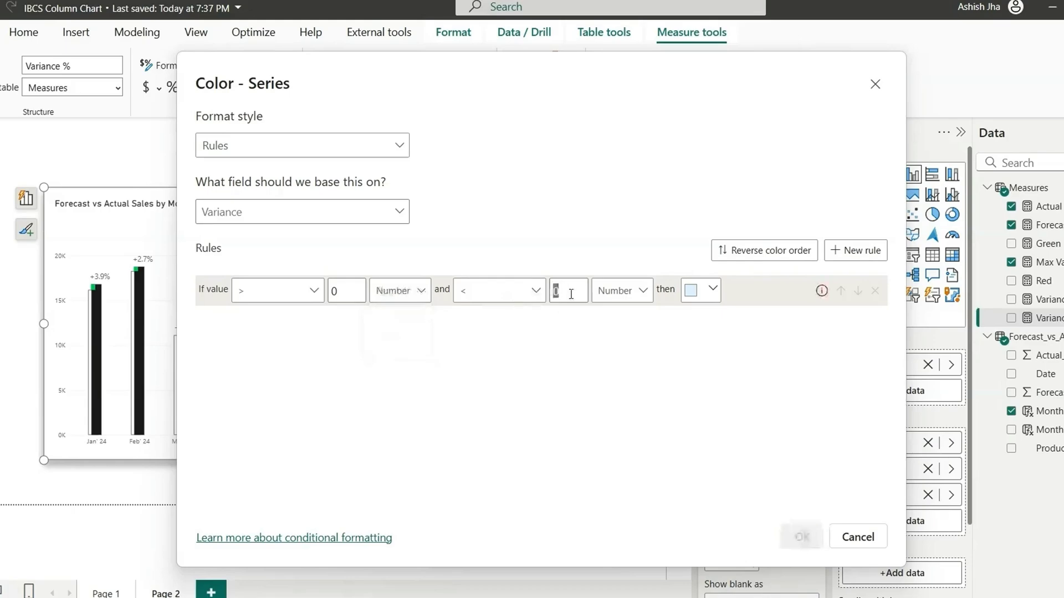
{"action": "left_click", "coordinate": [717, 298]}
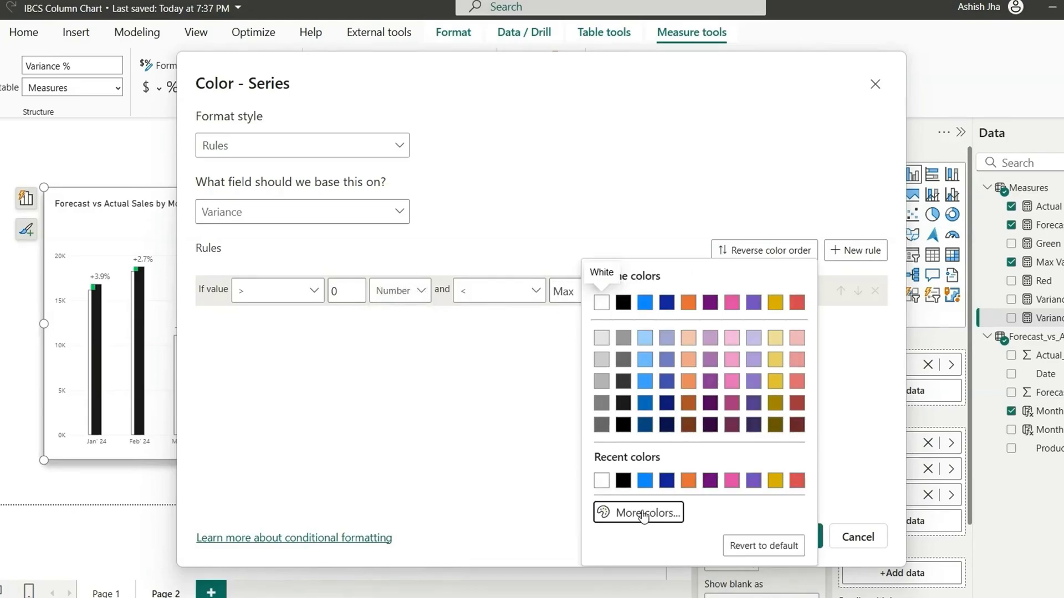
{"action": "left_click", "coordinate": [612, 480]}
- Add two more rules and make the second colour values equal to 0 black
{"action": "left_click", "coordinate": [847, 252]}
{"action": "left_click", "coordinate": [853, 252]}
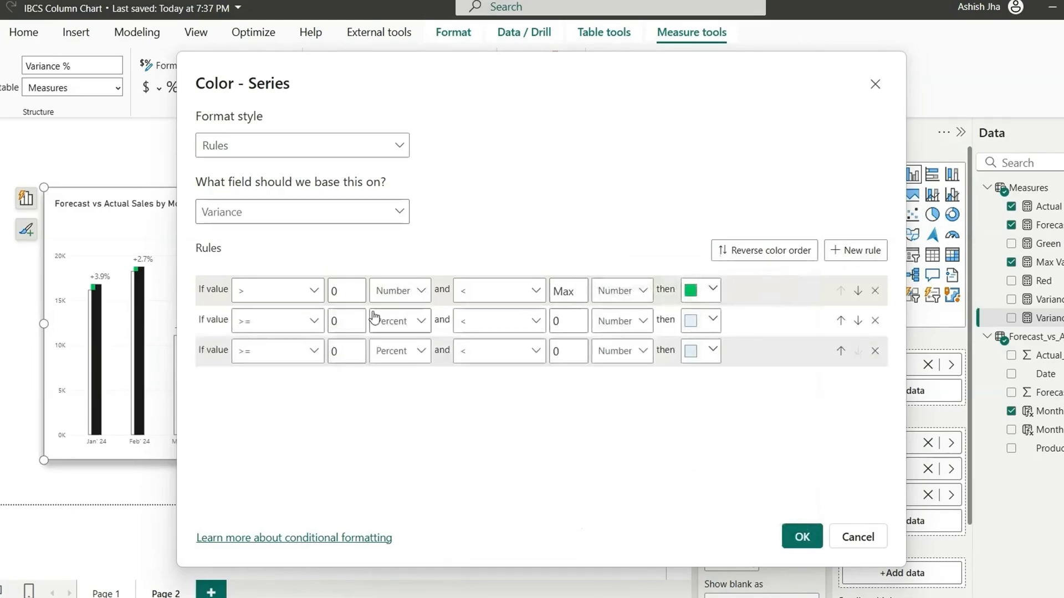
{"action": "left_click", "coordinate": [297, 326]}
{"action": "left_click", "coordinate": [297, 396]}
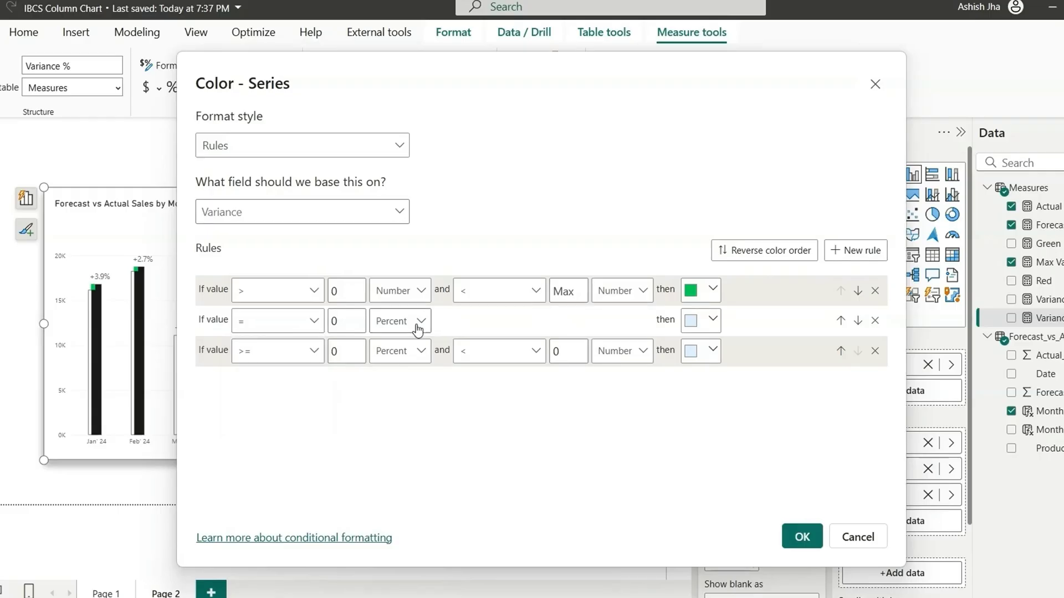
{"action": "left_click", "coordinate": [415, 323]}
{"action": "left_click", "coordinate": [410, 355]}
{"action": "left_click", "coordinate": [712, 320]}
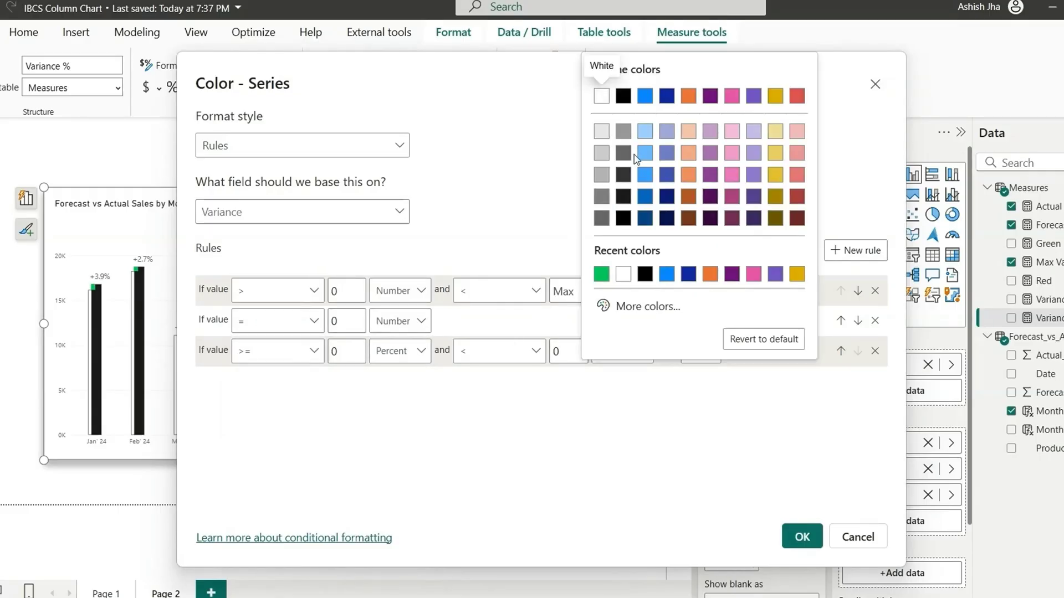
{"action": "left_click", "coordinate": [615, 158]}
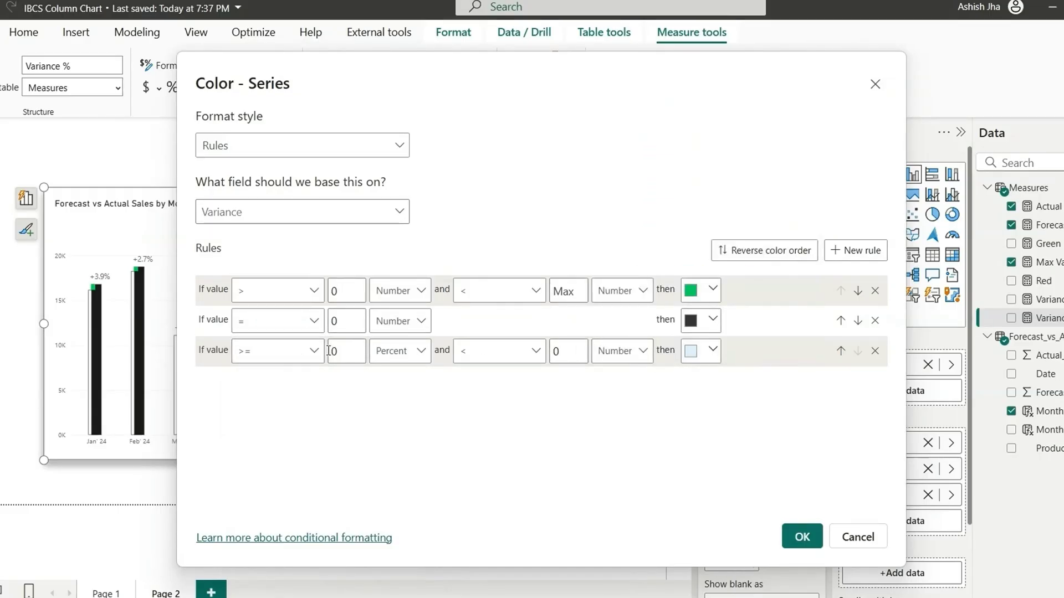
- Make the third rule colour values from Min to below 0 red, then confirm
{"action": "left_click", "coordinate": [347, 351]}
{"action": "key", "text": "BackSpace"}
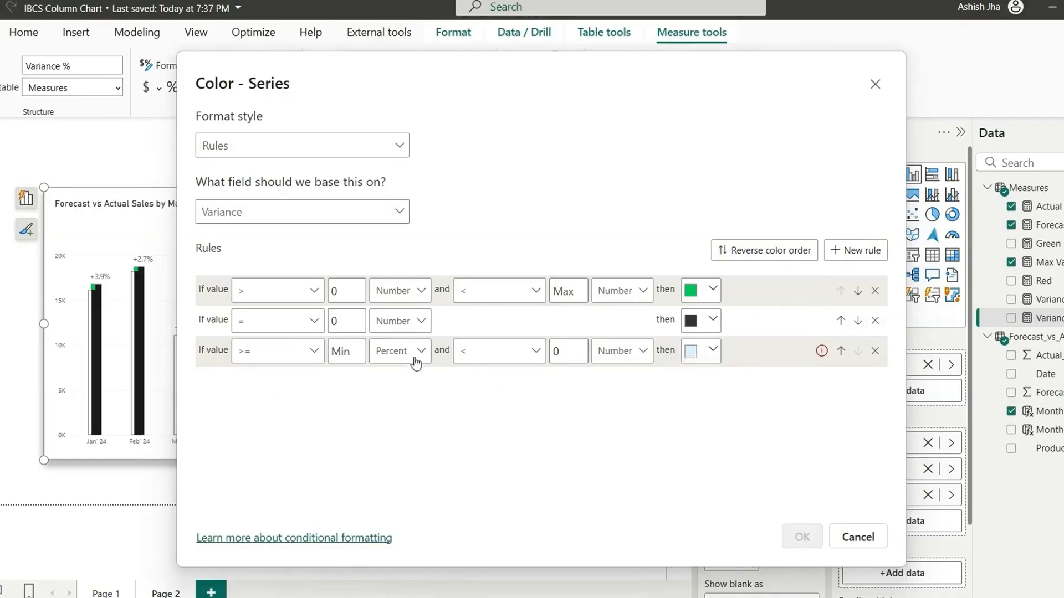
{"action": "left_click", "coordinate": [414, 360]}
{"action": "left_click", "coordinate": [392, 377]}
{"action": "left_click", "coordinate": [715, 354]}
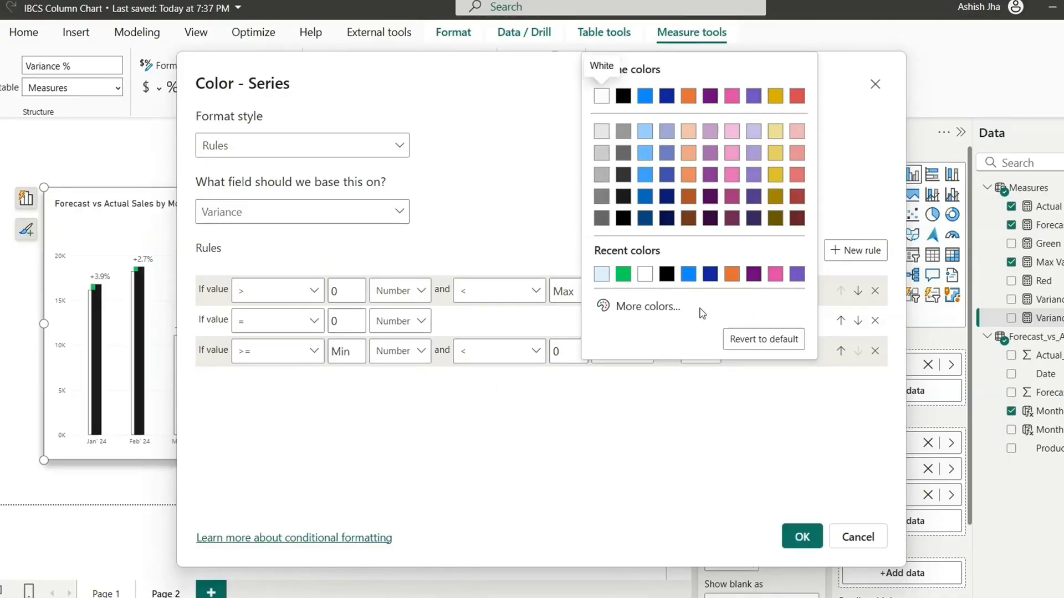
{"action": "left_click", "coordinate": [656, 307]}
{"action": "left_click", "coordinate": [879, 380]}
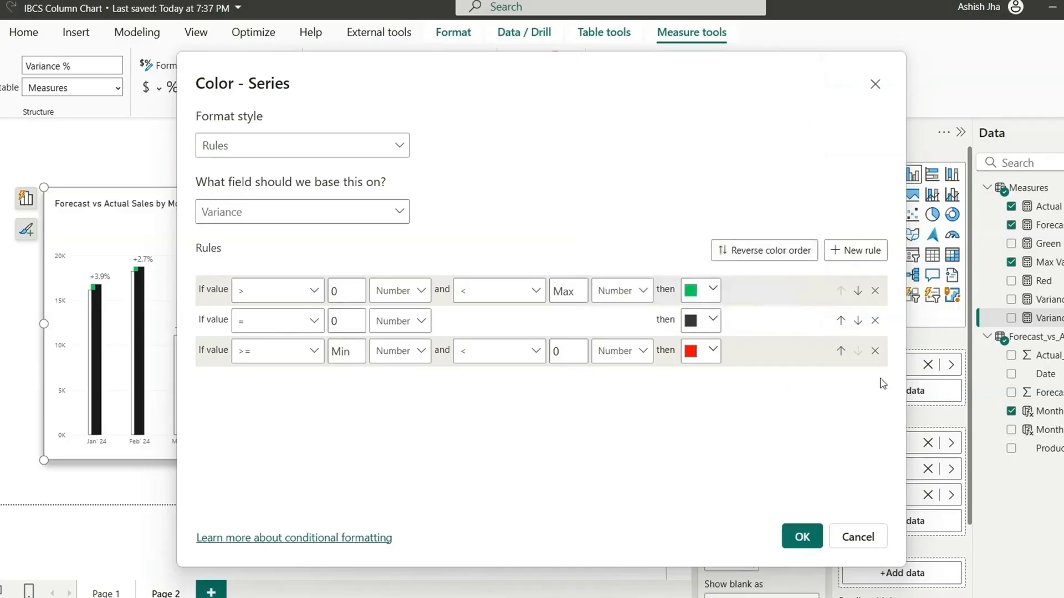
{"action": "left_click", "coordinate": [802, 536]}
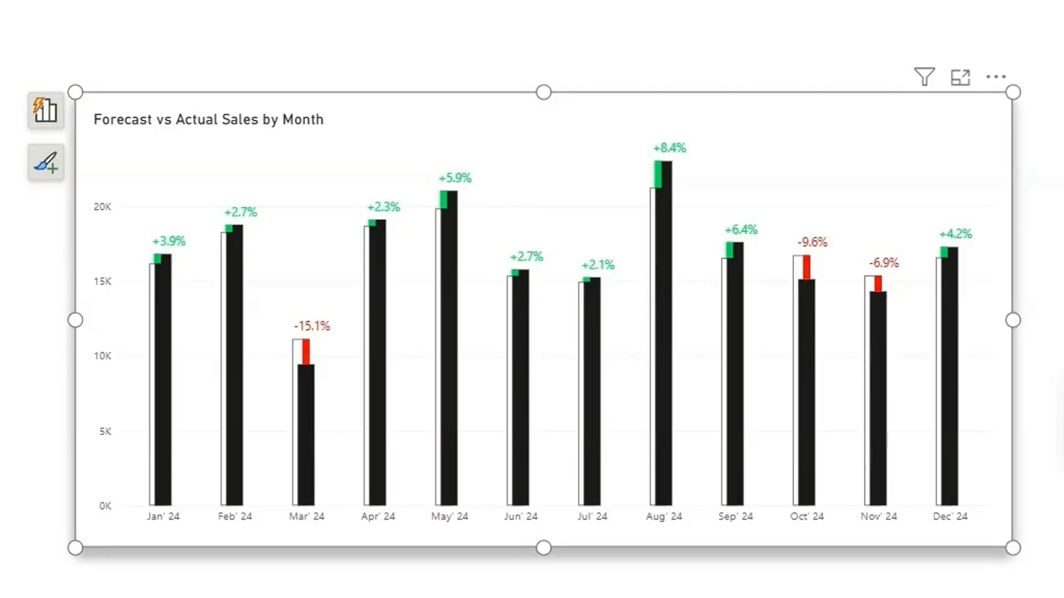
- Deselect the visual with Esc to review the finished variance chart
{"action": "key", "text": "Escape"}
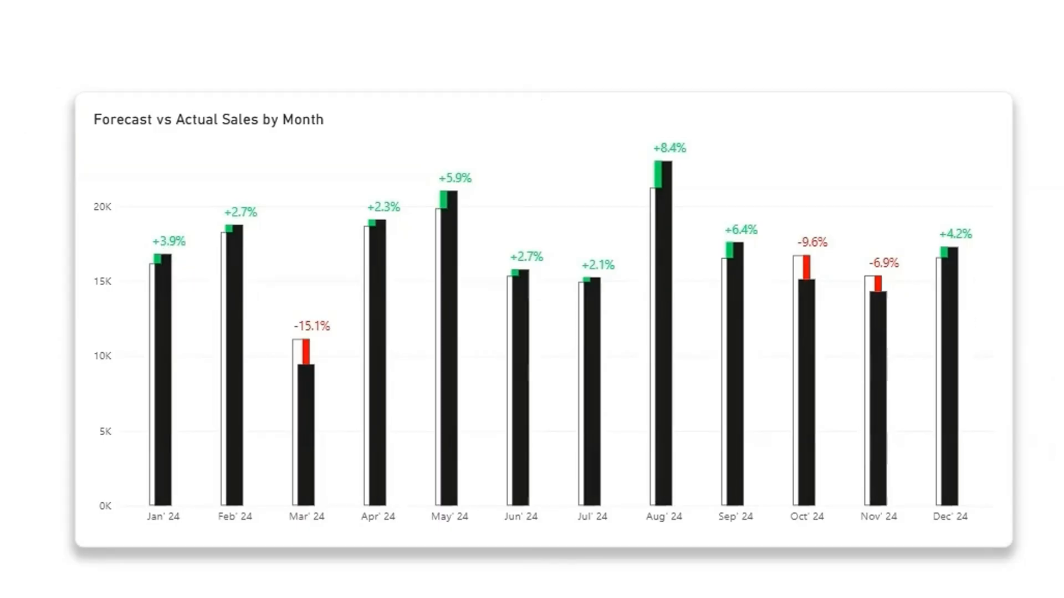